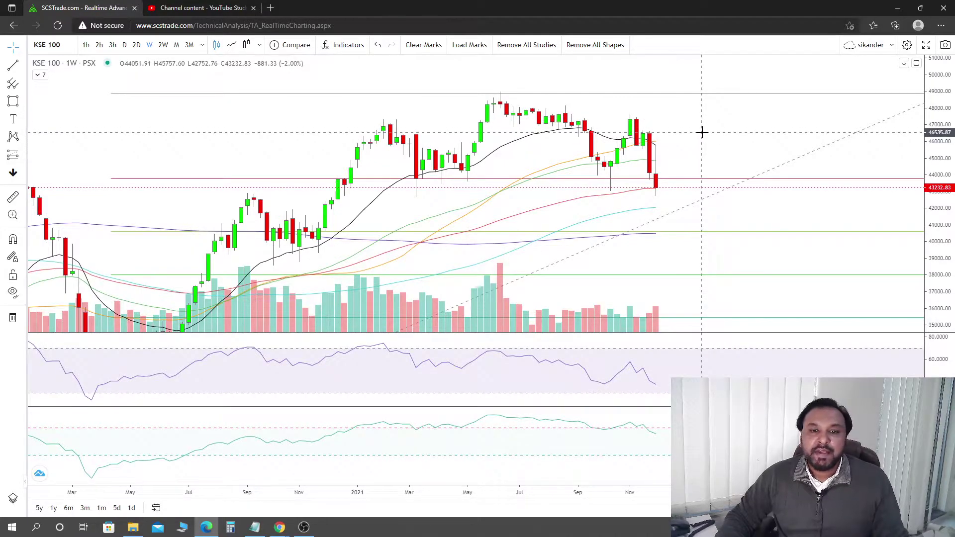
- Examine the weekly KSE 100 chart, comparing the latest candles with the moving averages and the Fibonacci retracement levels
{"action": "scroll", "coordinate": [695, 183], "scroll_direction": "up", "scroll_amount": 3}
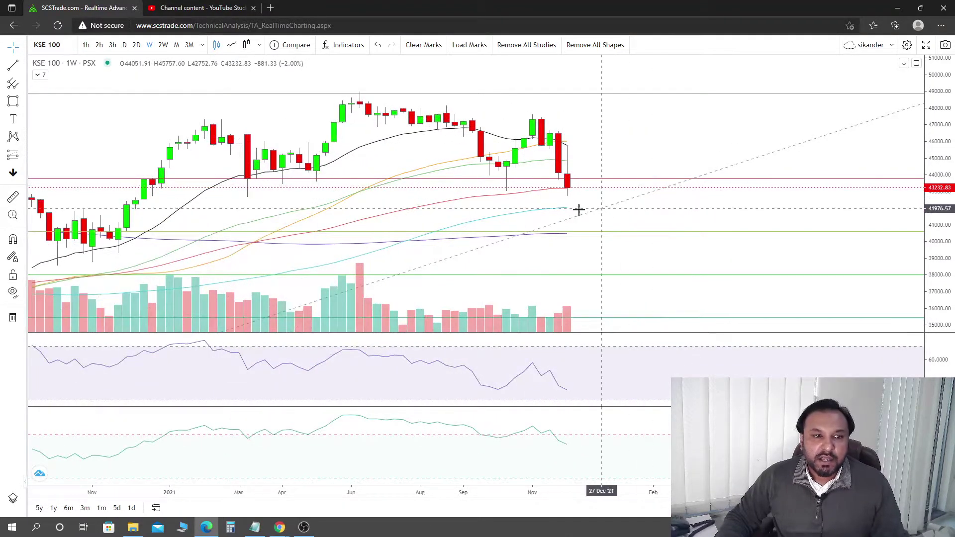
{"action": "scroll", "coordinate": [601, 237], "scroll_direction": "down", "scroll_amount": 2}
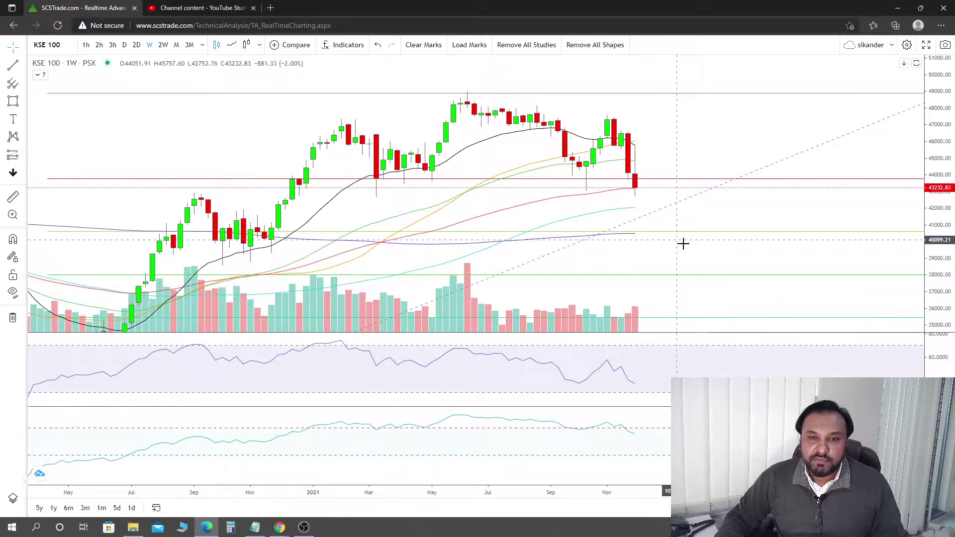
{"action": "scroll", "coordinate": [672, 214], "scroll_direction": "down", "scroll_amount": 3}
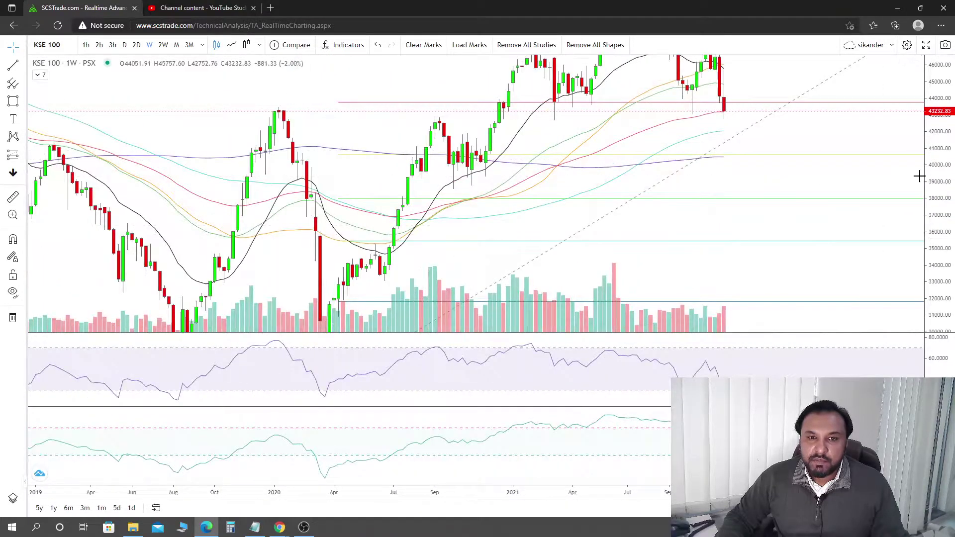
{"action": "left_click_drag", "start_coordinate": [924, 167], "coordinate": [923, 214]}
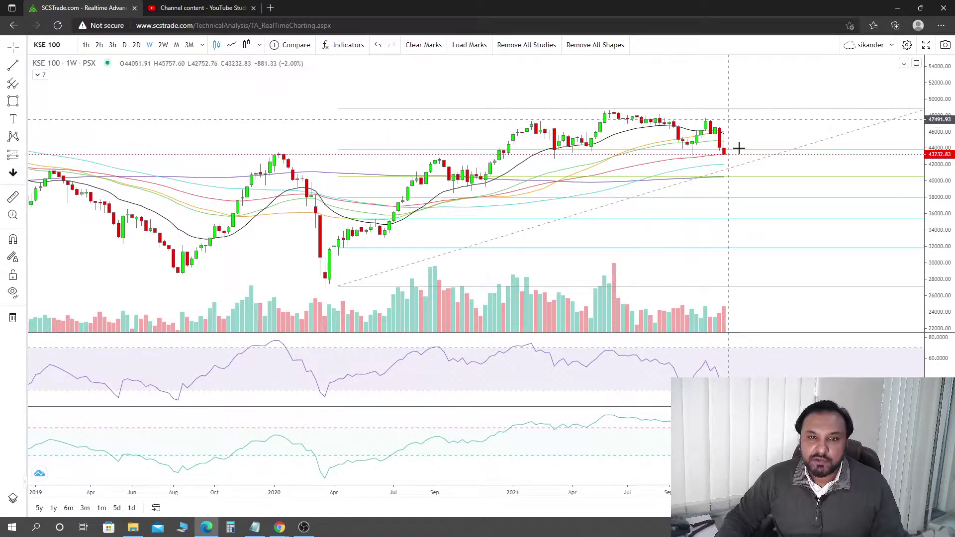
{"action": "left_click_drag", "start_coordinate": [810, 154], "coordinate": [730, 166]}
{"action": "left_click_drag", "start_coordinate": [948, 279], "coordinate": [949, 232]}
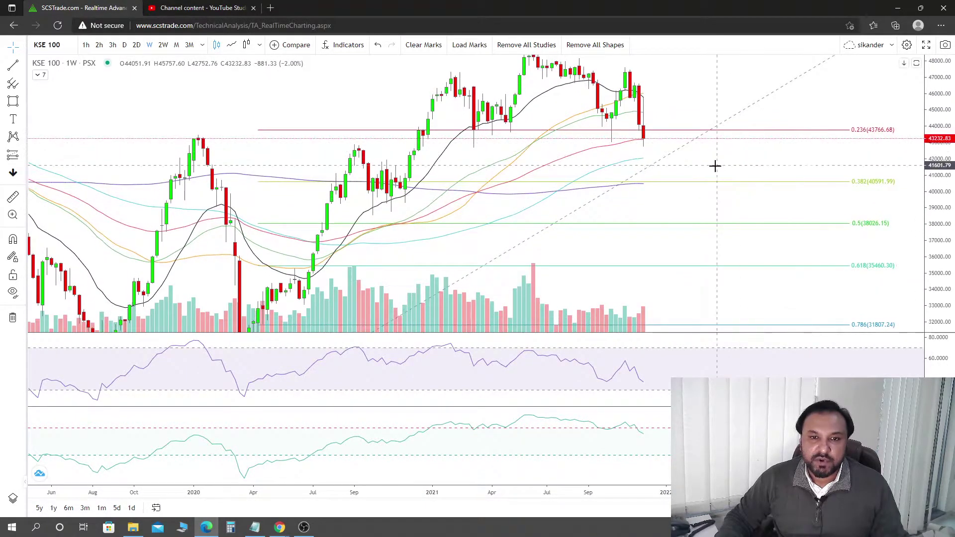
{"action": "left_click_drag", "start_coordinate": [715, 166], "coordinate": [770, 207]}
{"action": "scroll", "coordinate": [752, 206], "scroll_direction": "up", "scroll_amount": 3}
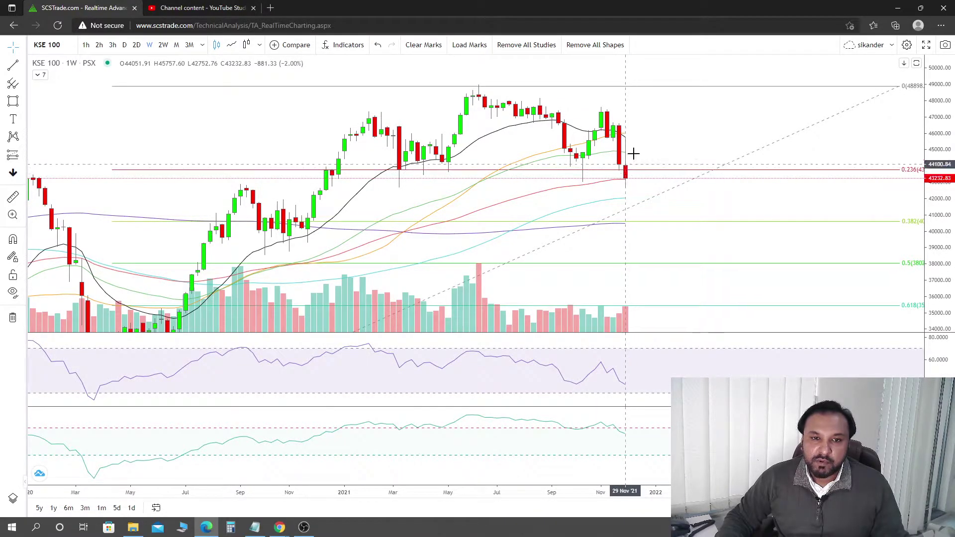
{"action": "left_click_drag", "start_coordinate": [704, 132], "coordinate": [744, 129]}
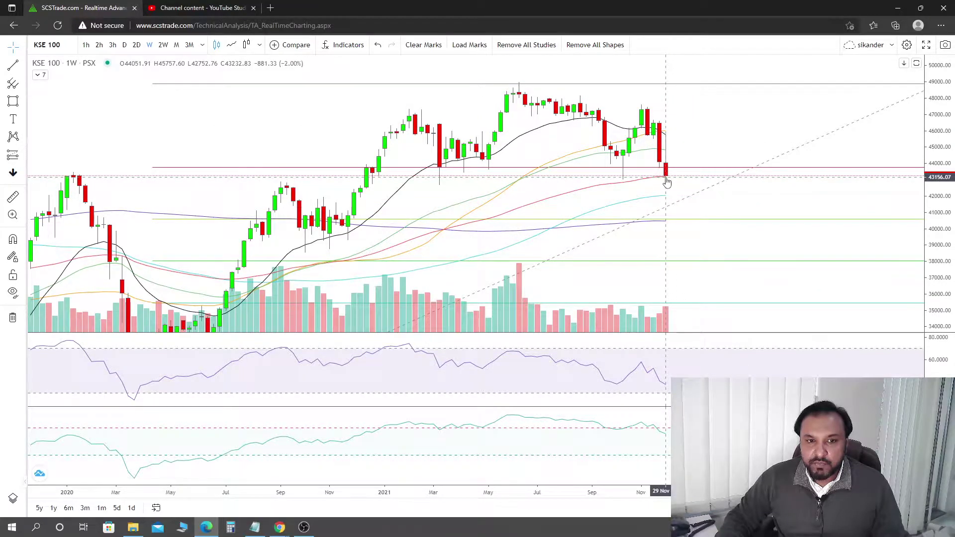
- Switch the KSE 100 chart to the 1-hour timeframe and inspect the latest candles below the 0.236 Fibonacci level
{"action": "left_click", "coordinate": [85, 44]}
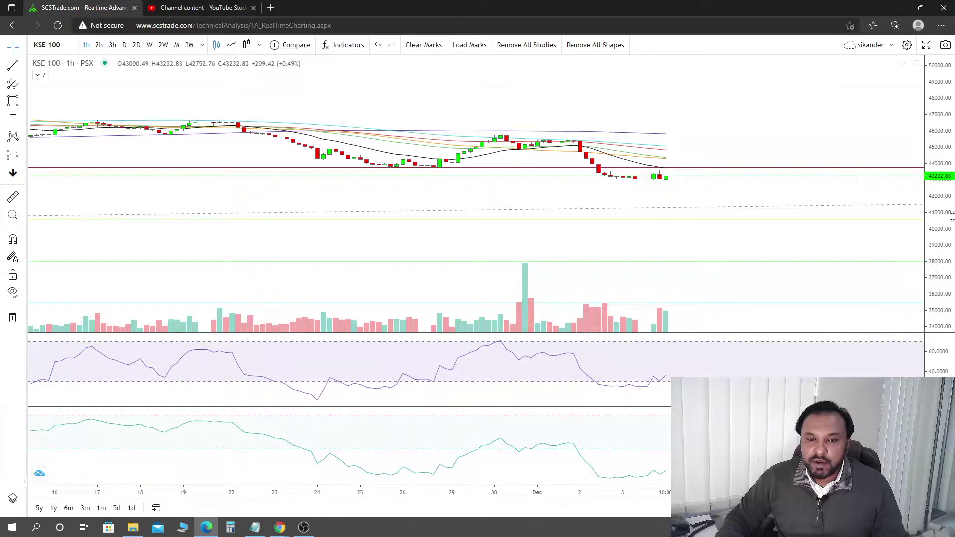
{"action": "left_click_drag", "start_coordinate": [726, 187], "coordinate": [700, 229]}
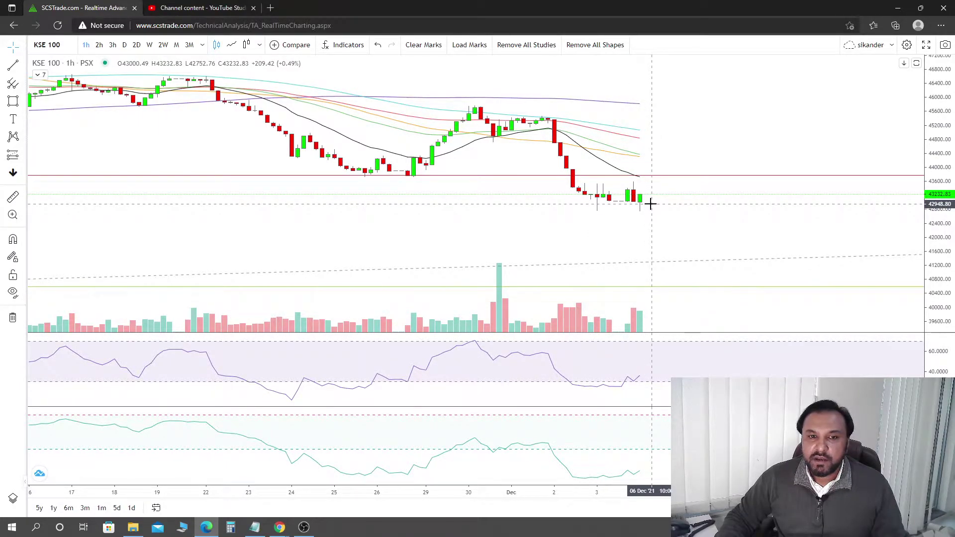
{"action": "left_click_drag", "start_coordinate": [665, 219], "coordinate": [640, 232]}
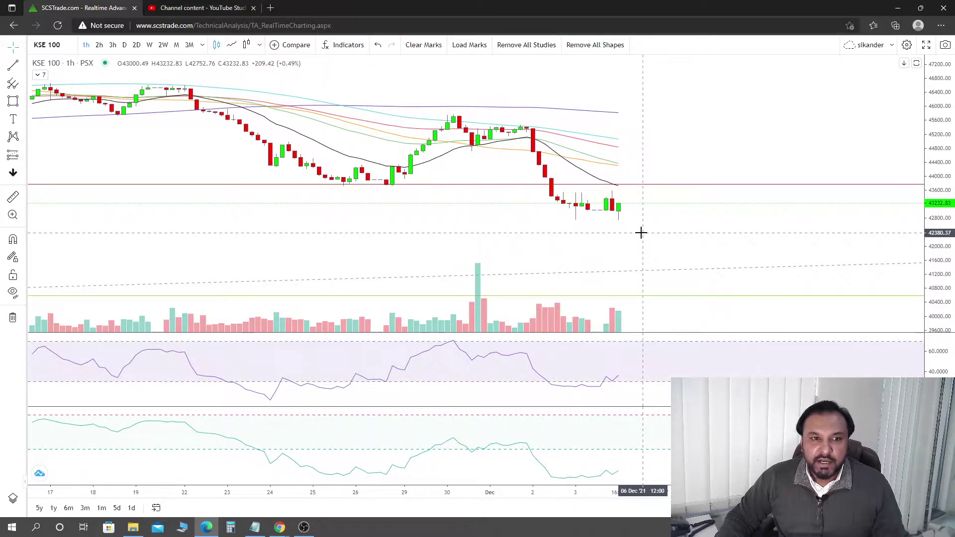
{"action": "scroll", "coordinate": [640, 232], "scroll_direction": "down", "scroll_amount": 2}
- Return the KSE 100 chart to the weekly timeframe and examine the latest candle against the 0.236 Fibonacci level
{"action": "left_click", "coordinate": [149, 45]}
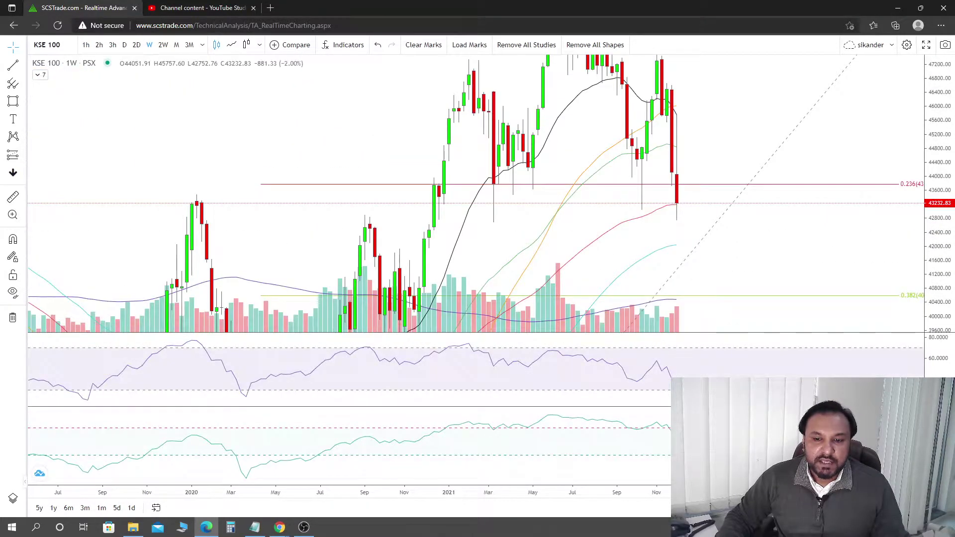
{"action": "scroll", "coordinate": [701, 215], "scroll_direction": "up", "scroll_amount": 3}
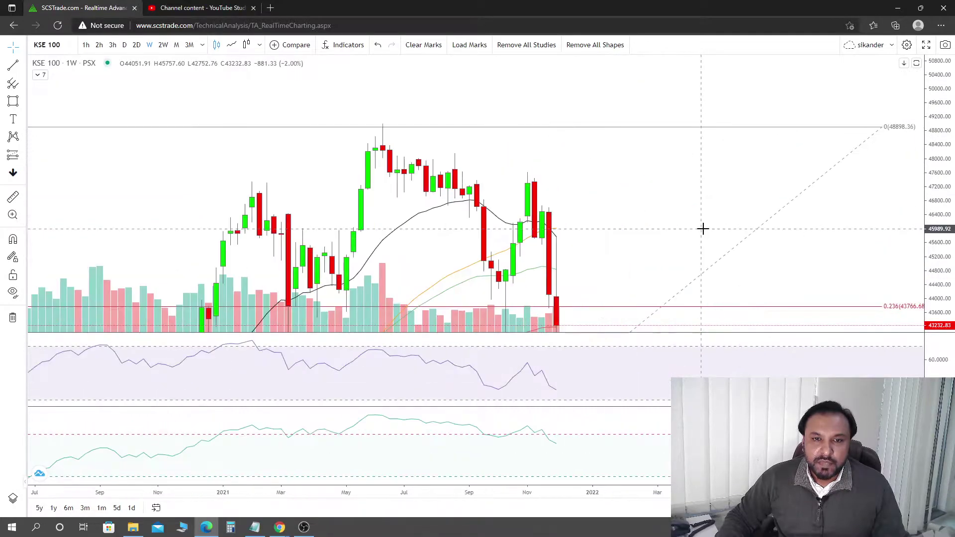
{"action": "left_click_drag", "start_coordinate": [661, 164], "coordinate": [794, 95]}
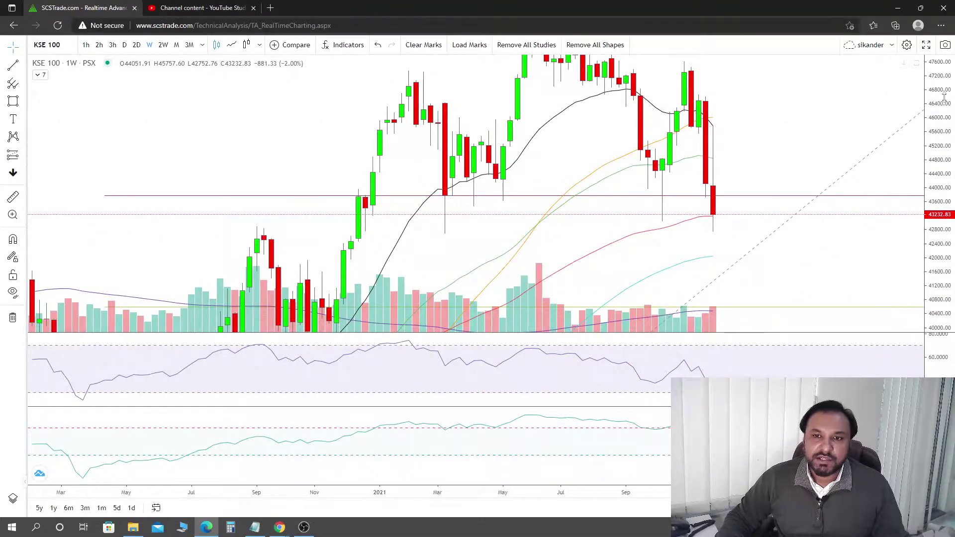
{"action": "scroll", "coordinate": [749, 242], "scroll_direction": "up", "scroll_amount": 3}
{"action": "scroll", "coordinate": [709, 247], "scroll_direction": "down", "scroll_amount": 3}
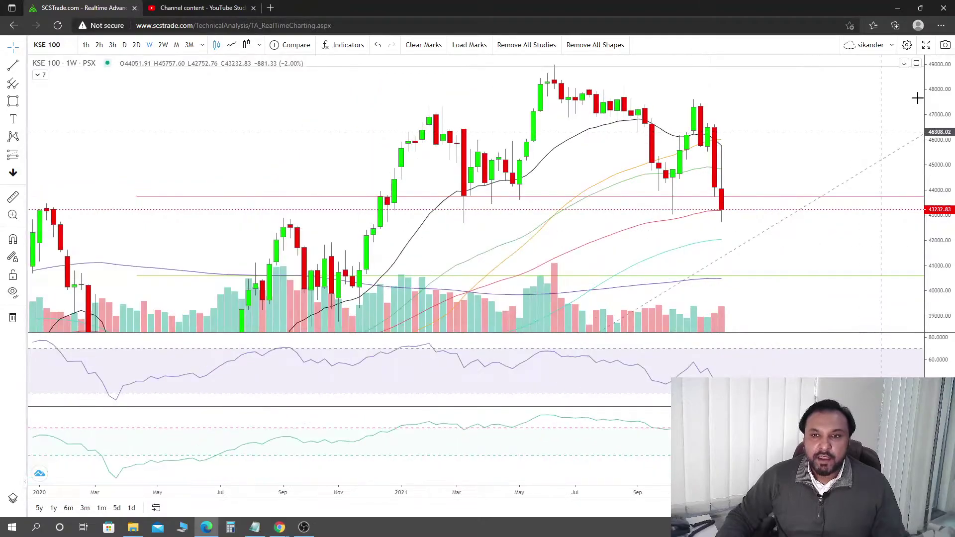
{"action": "left_click_drag", "start_coordinate": [791, 216], "coordinate": [732, 199]}
{"action": "scroll", "coordinate": [752, 233], "scroll_direction": "up", "scroll_amount": 1}
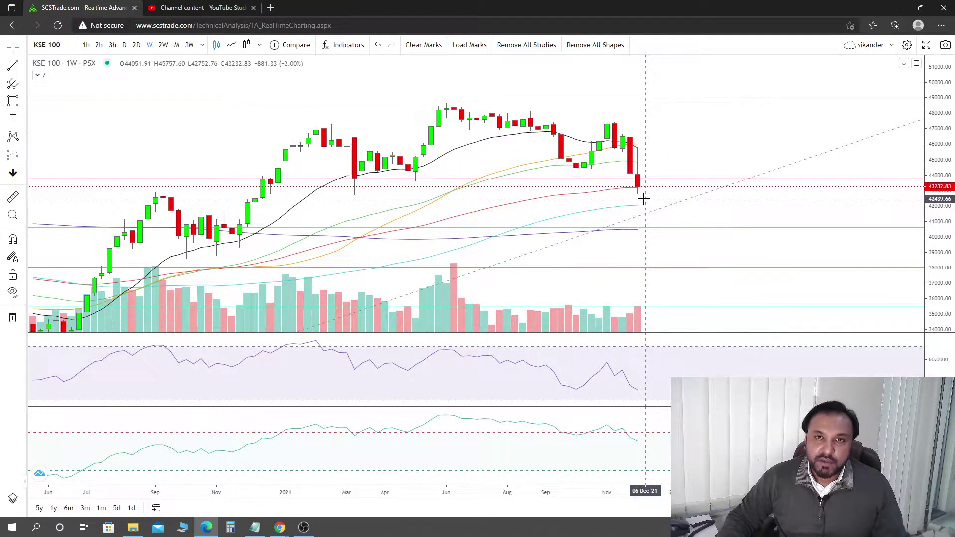
{"action": "mouse_move", "coordinate": [671, 147]}
{"action": "left_mouse_down"}
{"action": "mouse_move", "coordinate": [663, 175]}
{"action": "mouse_move", "coordinate": [663, 164]}
{"action": "left_mouse_up"}
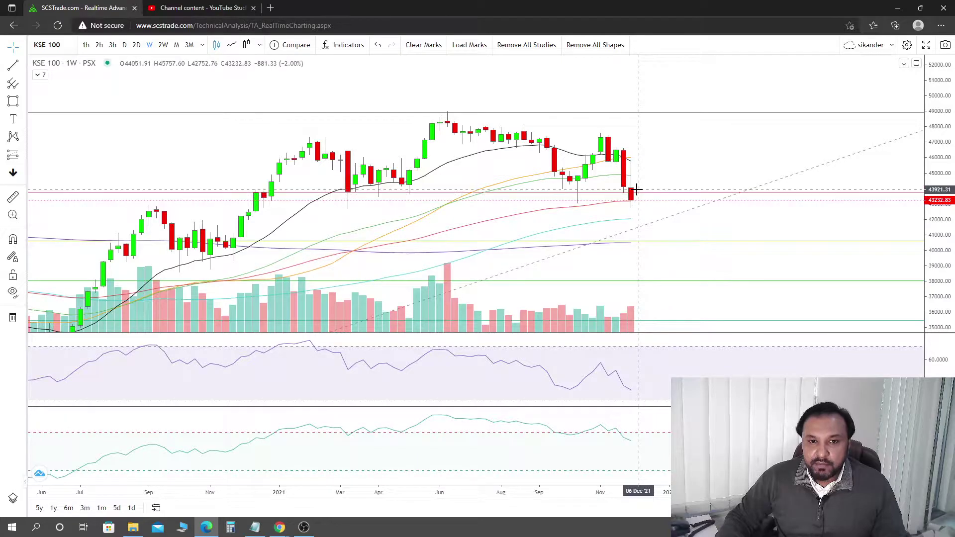
- Sketch a projected price path with the Brush, from the latest weekly candle up to the 0.236 level and down to about 41,200
{"action": "left_click_drag", "start_coordinate": [941, 265], "coordinate": [944, 194]}
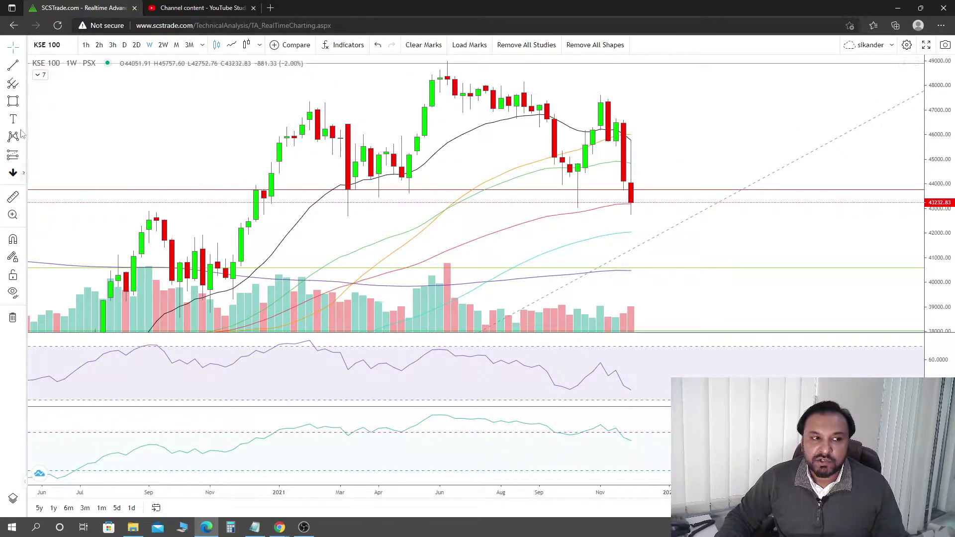
{"action": "left_click", "coordinate": [22, 102]}
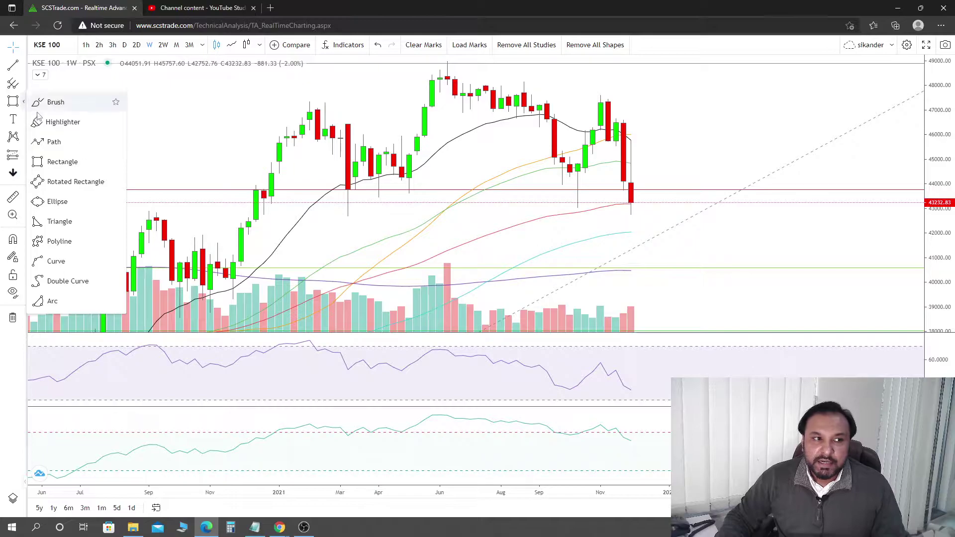
{"action": "left_click", "coordinate": [52, 103]}
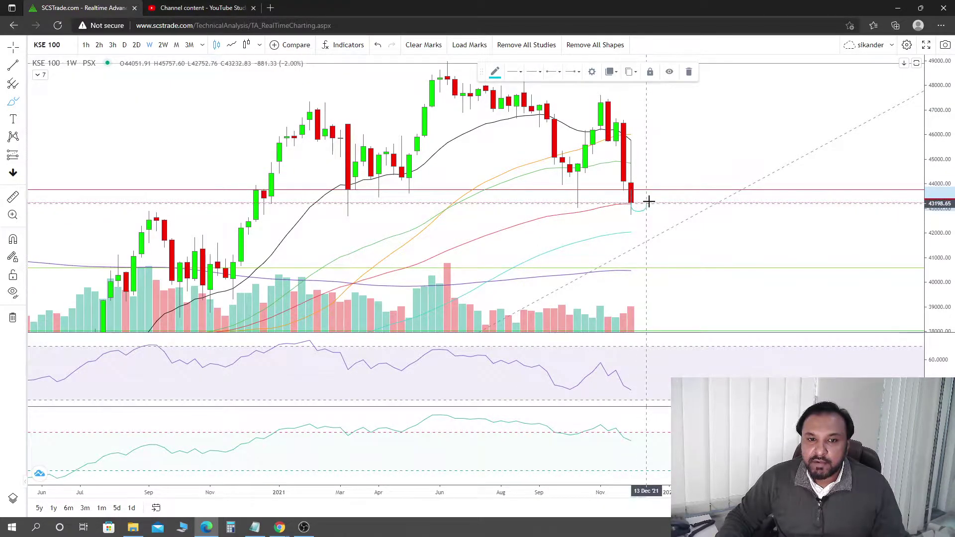
{"action": "mouse_move", "coordinate": [657, 189]}
{"action": "left_mouse_down"}
{"action": "mouse_move", "coordinate": [649, 184]}
{"action": "mouse_move", "coordinate": [660, 188]}
{"action": "left_mouse_up"}
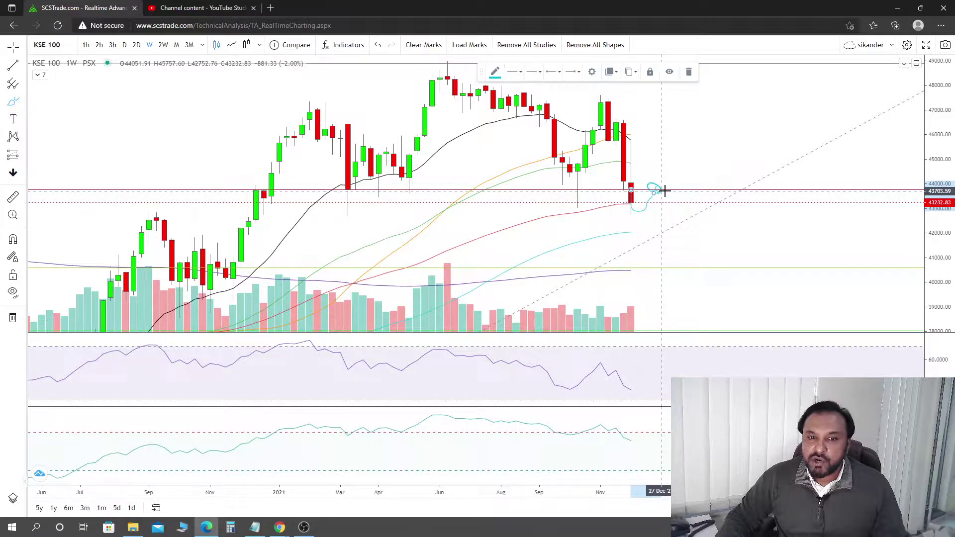
{"action": "left_click_drag", "start_coordinate": [665, 191], "coordinate": [708, 252]}
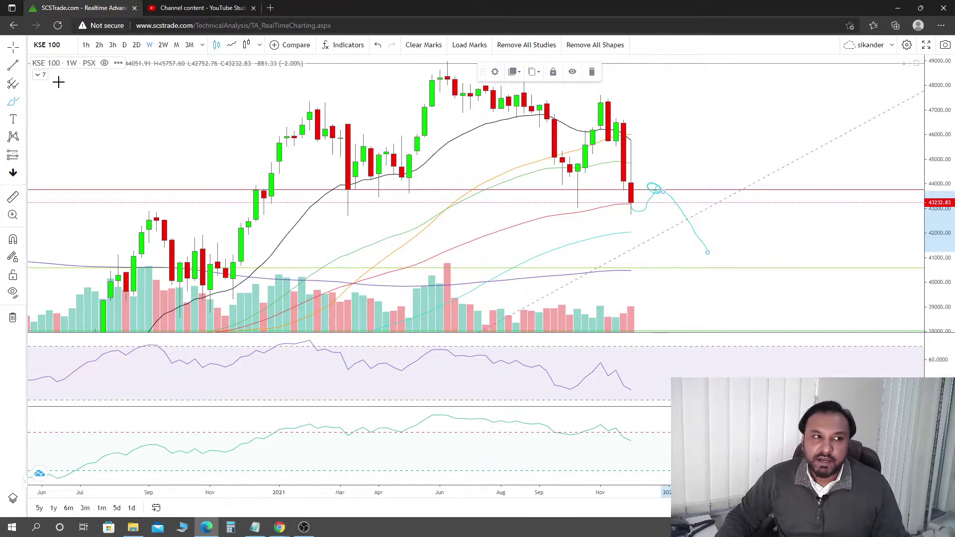
- Draw a vertical trend line at 21 Jun '21 from the 0.236 level at about 43,810 up to the 0 level at about 48,940
{"action": "left_click", "coordinate": [13, 65]}
{"action": "scroll", "coordinate": [823, 147], "scroll_direction": "down", "scroll_amount": 2}
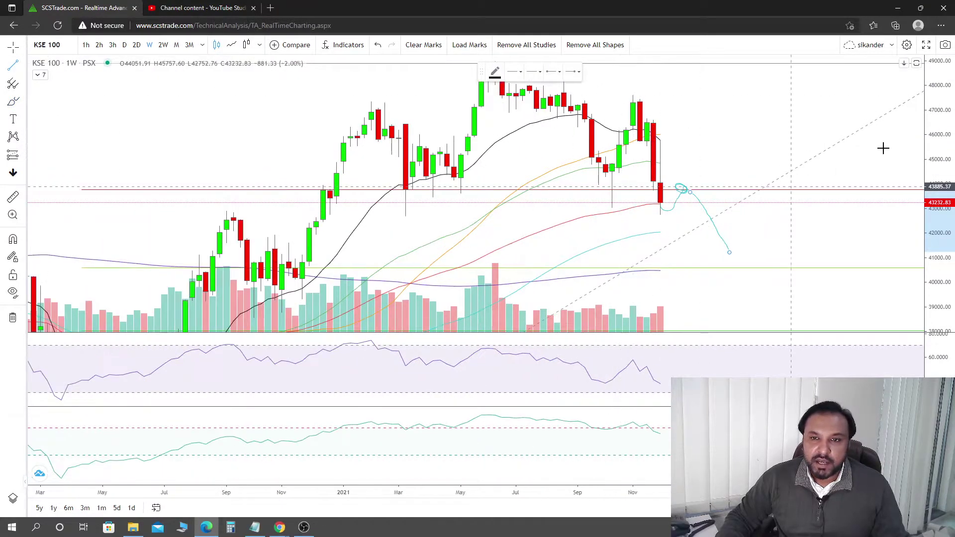
{"action": "scroll", "coordinate": [582, 205], "scroll_direction": "down", "scroll_amount": 2}
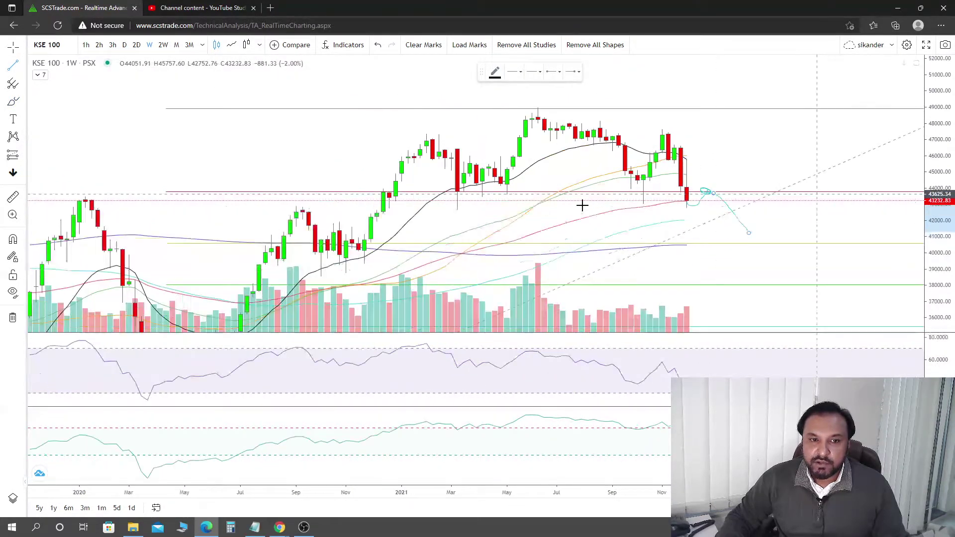
{"action": "left_click", "coordinate": [544, 191]}
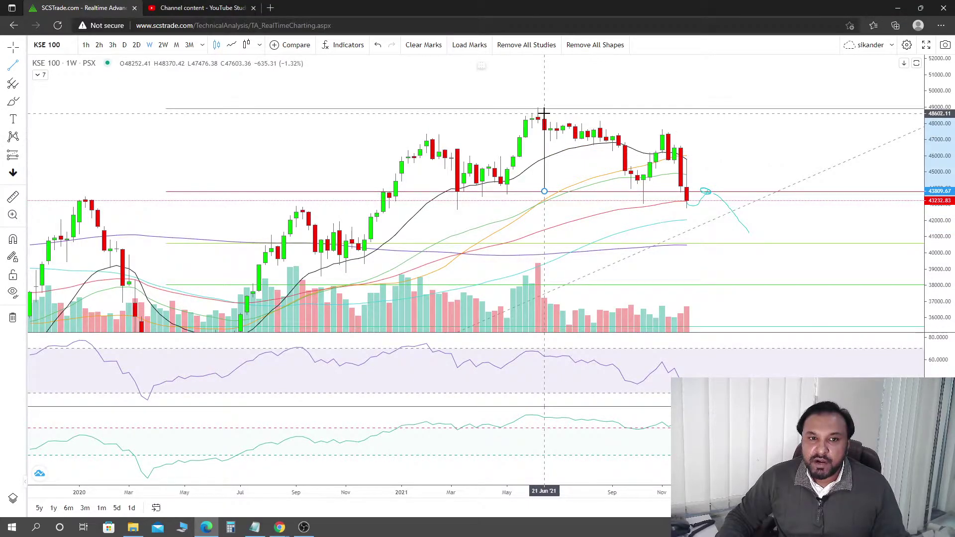
{"action": "left_click", "coordinate": [544, 108]}
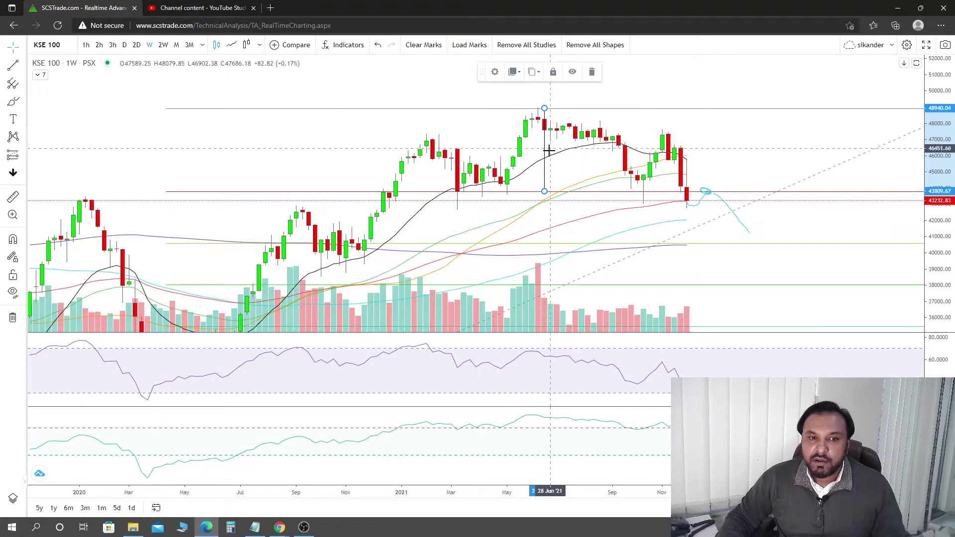
- Move the vertical trend line to the latest candle so it extends from about 43,779 down to about 38,649
{"action": "mouse_move", "coordinate": [546, 157]}
{"action": "left_mouse_down"}
{"action": "mouse_move", "coordinate": [636, 234]}
{"action": "mouse_move", "coordinate": [686, 237]}
{"action": "left_mouse_up"}
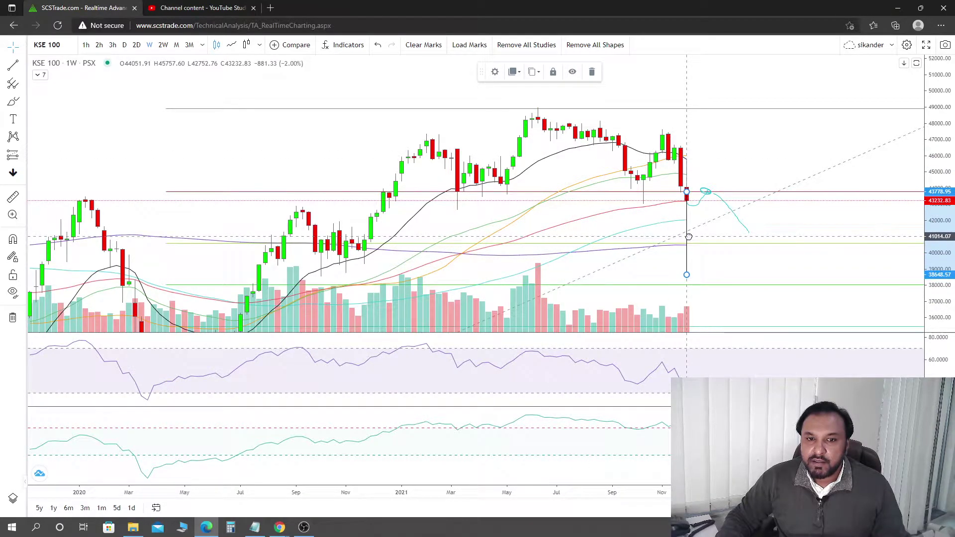
{"action": "left_click", "coordinate": [716, 273]}
{"action": "left_click_drag", "start_coordinate": [714, 274], "coordinate": [660, 213]}
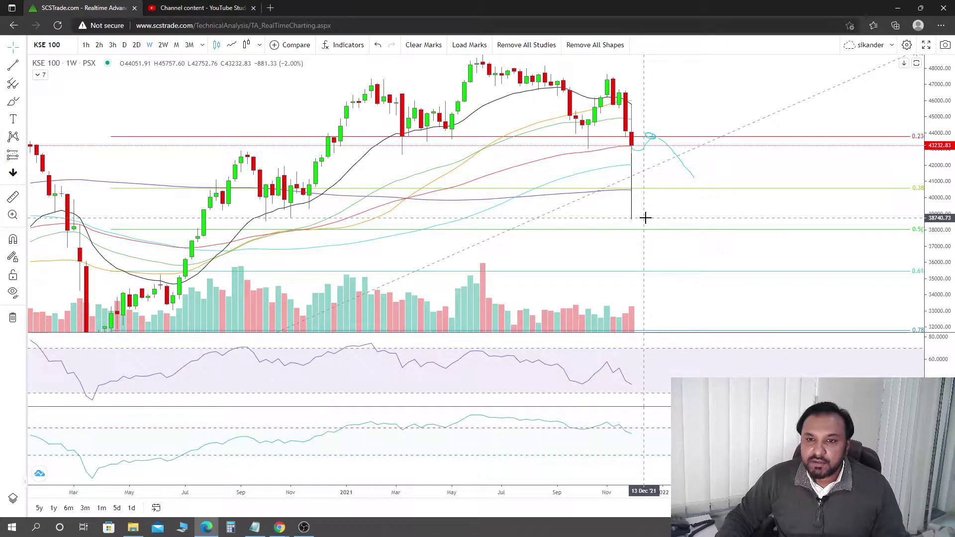
- Delete the vertical trend line and the brush strokes of the projected price path from the chart
{"action": "left_click_drag", "start_coordinate": [645, 218], "coordinate": [631, 136]}
{"action": "left_click", "coordinate": [688, 72]}
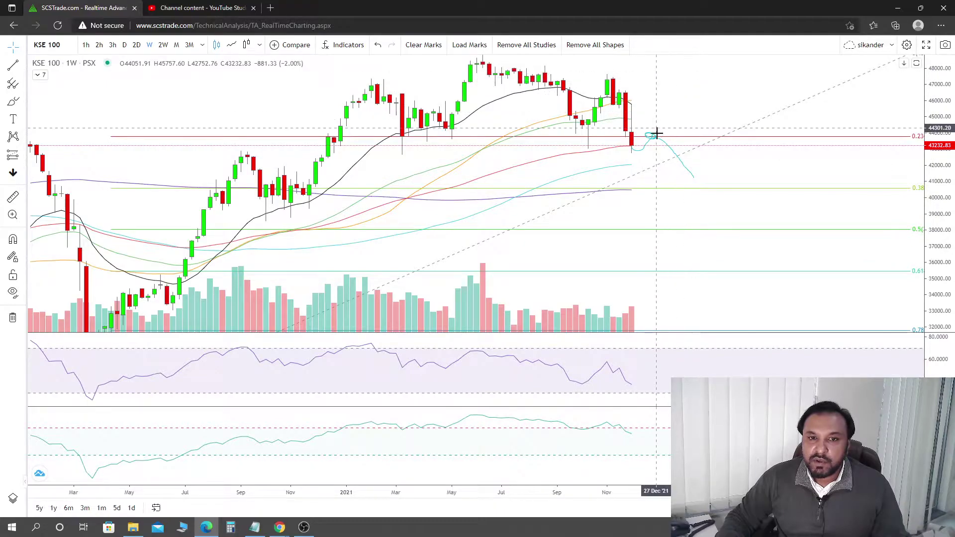
{"action": "left_click", "coordinate": [686, 72]}
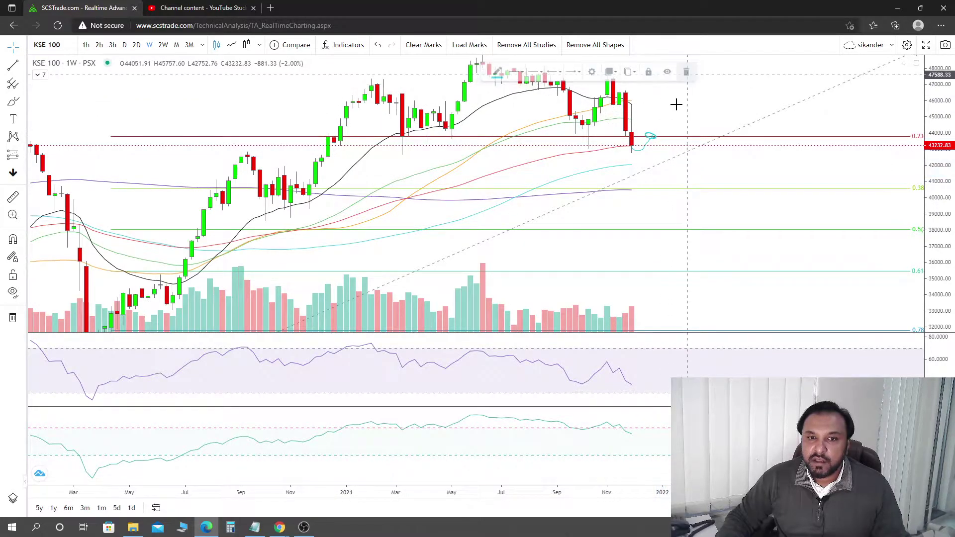
{"action": "left_click", "coordinate": [652, 142]}
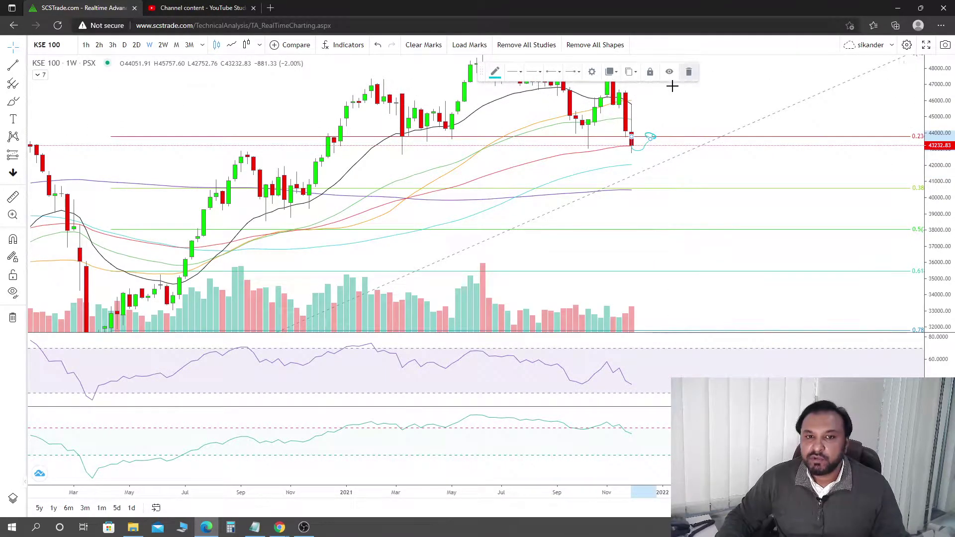
{"action": "left_click", "coordinate": [686, 72]}
- Examine the weekly KSE 100 chart around the latest candle and the Fibonacci levels beneath it
{"action": "scroll", "coordinate": [853, 217], "scroll_direction": "up", "scroll_amount": 3}
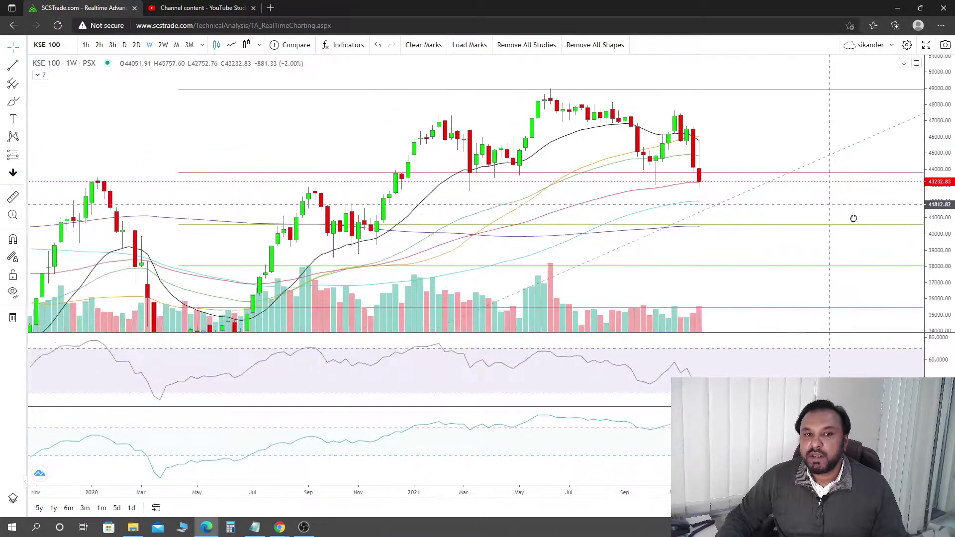
{"action": "scroll", "coordinate": [746, 196], "scroll_direction": "down", "scroll_amount": 4}
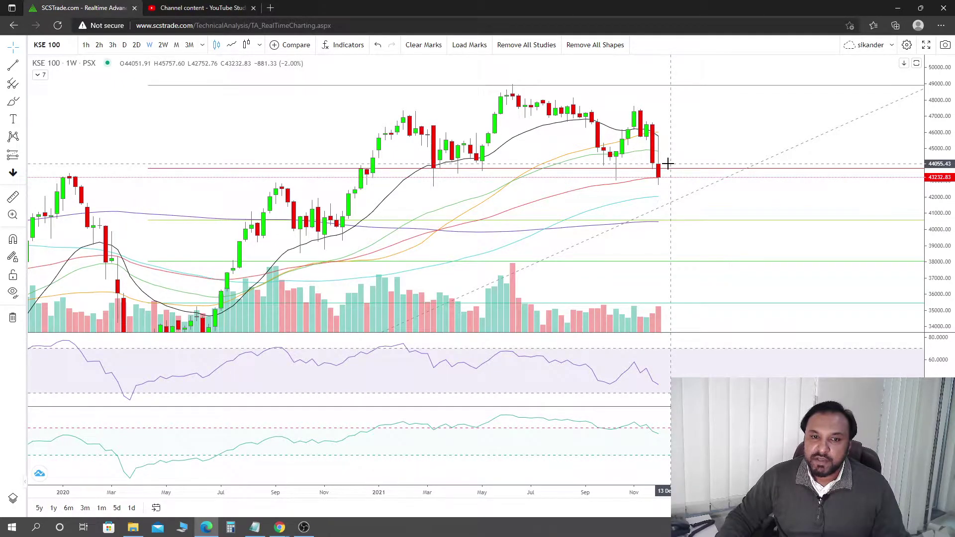
{"action": "left_click_drag", "start_coordinate": [726, 129], "coordinate": [698, 92]}
{"action": "left_click_drag", "start_coordinate": [725, 206], "coordinate": [802, 217]}
{"action": "scroll", "coordinate": [801, 222], "scroll_direction": "up", "scroll_amount": 1}
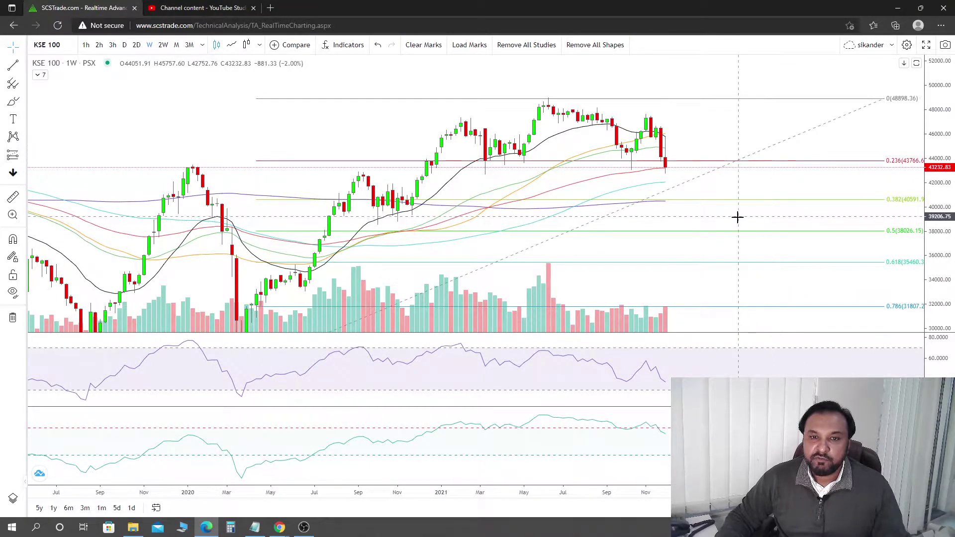
{"action": "left_click_drag", "start_coordinate": [739, 219], "coordinate": [782, 225]}
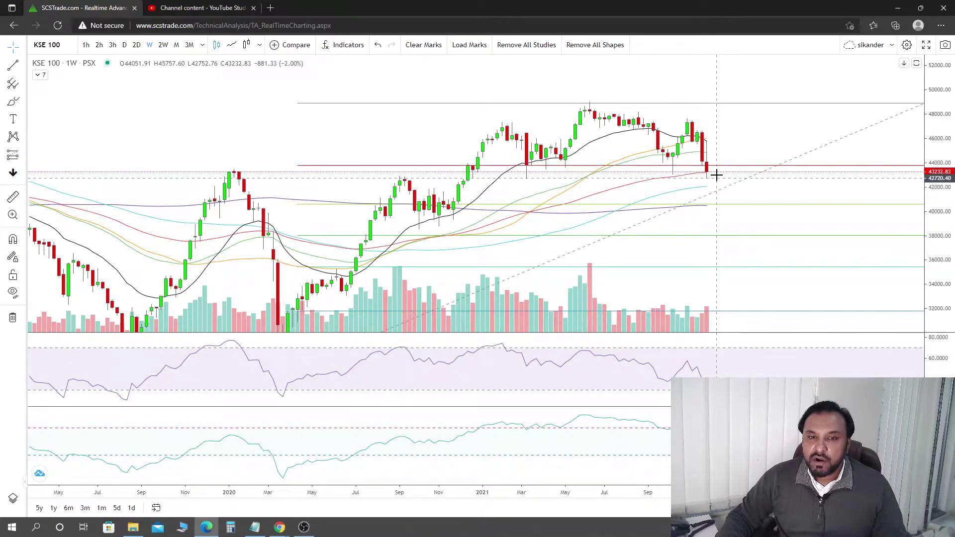
{"action": "left_click_drag", "start_coordinate": [744, 252], "coordinate": [661, 248]}
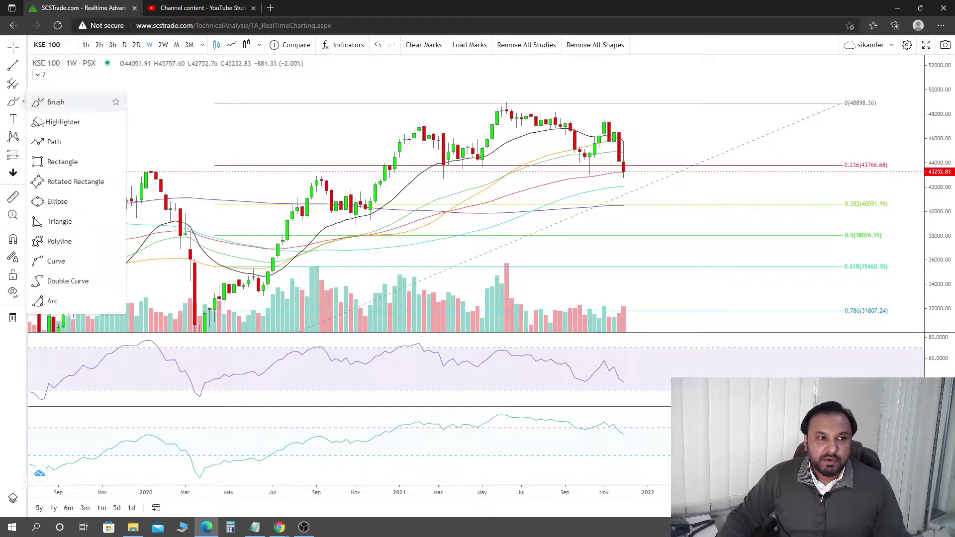
- Draw a rectangle zone from the 6 Jan '20 high at about 43,292 down to about 42,557, extending past the latest candle
{"action": "left_click", "coordinate": [59, 161]}
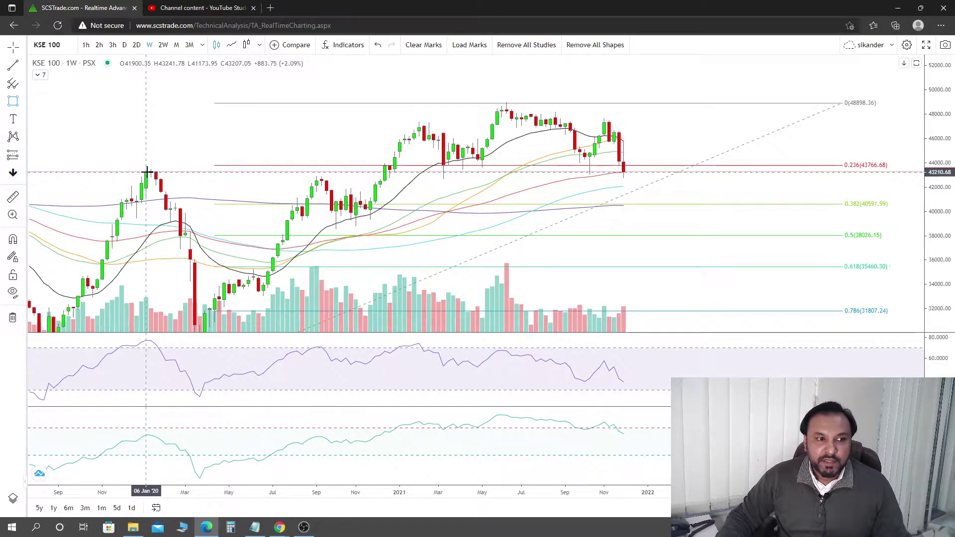
{"action": "mouse_move", "coordinate": [147, 171]}
{"action": "left_mouse_down"}
{"action": "mouse_move", "coordinate": [916, 182]}
{"action": "mouse_move", "coordinate": [872, 188]}
{"action": "mouse_move", "coordinate": [876, 180]}
{"action": "left_mouse_up"}
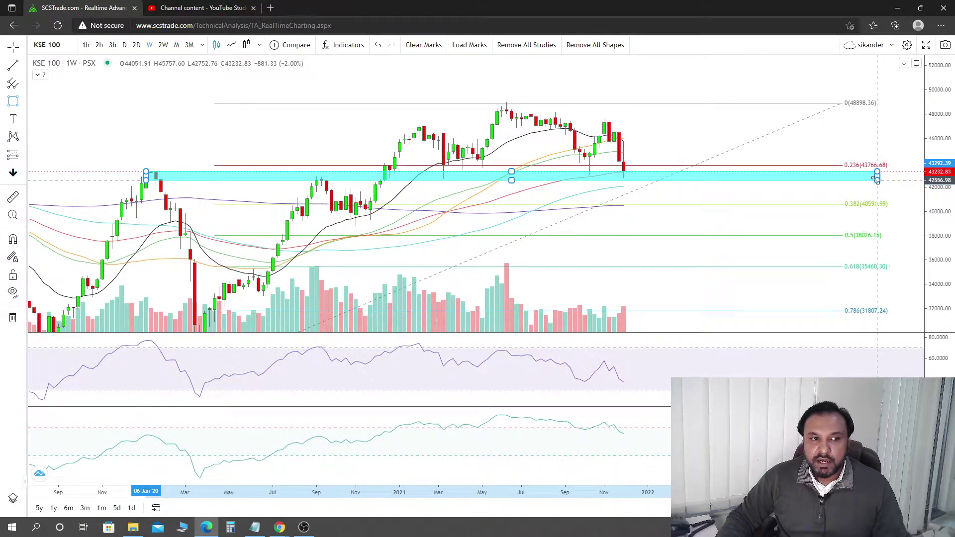
{"action": "left_click", "coordinate": [305, 134]}
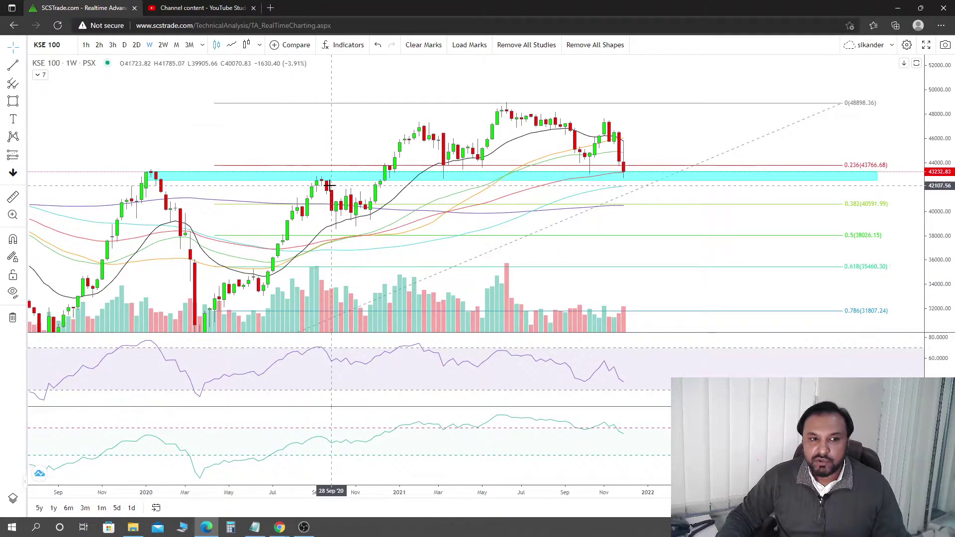
- Examine the rectangle zone from the January 2020 high to the latest weekly candle, alongside the full set of Fibonacci levels
{"action": "left_click", "coordinate": [154, 175]}
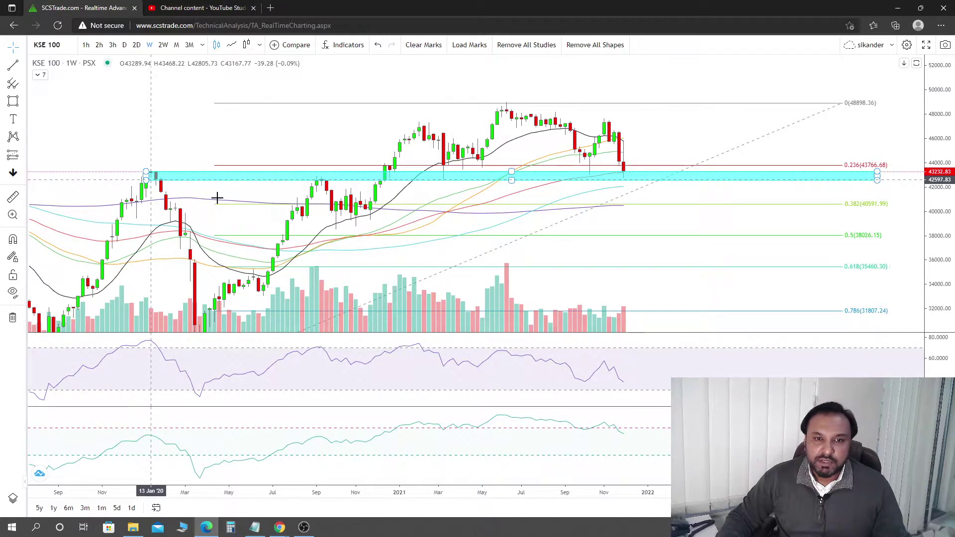
{"action": "left_click", "coordinate": [142, 150]}
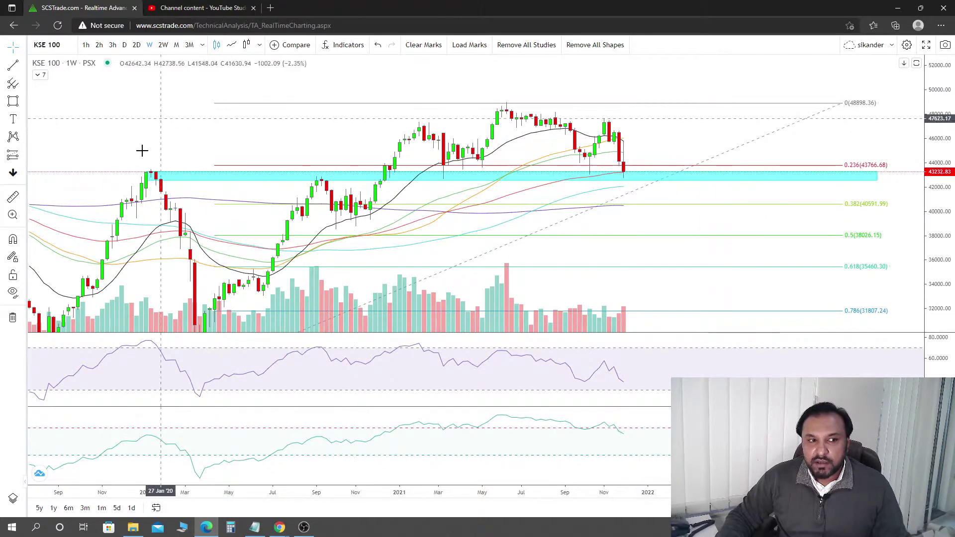
{"action": "left_click", "coordinate": [626, 176]}
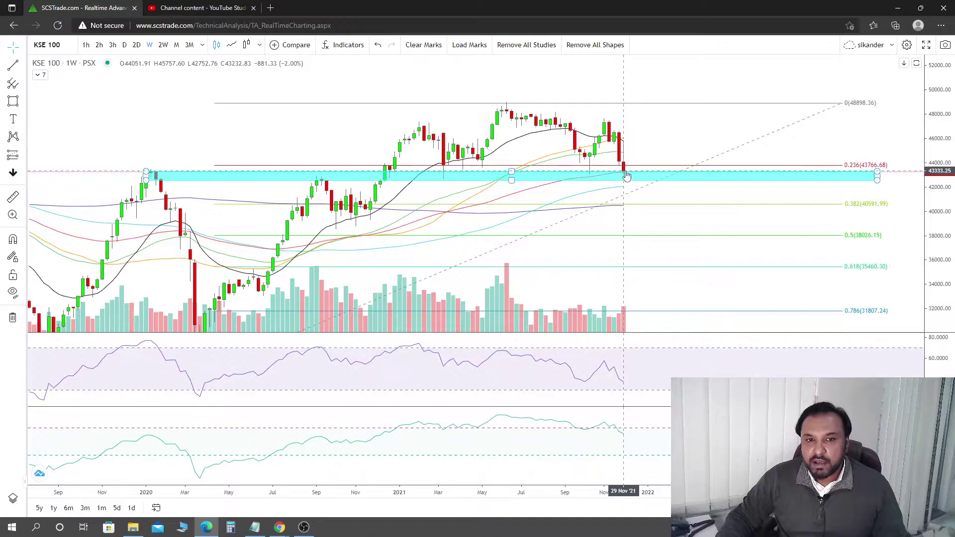
{"action": "left_click", "coordinate": [631, 177]}
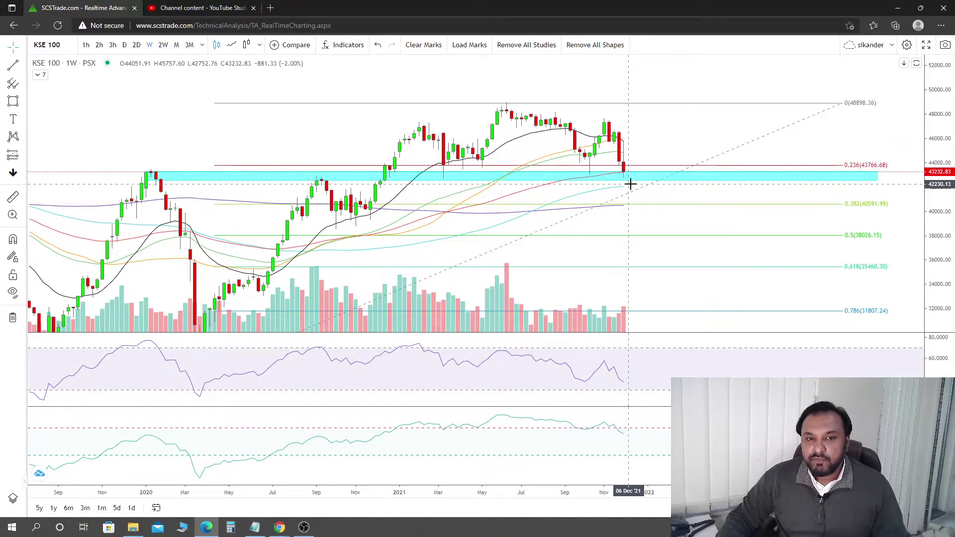
{"action": "left_click", "coordinate": [639, 167]}
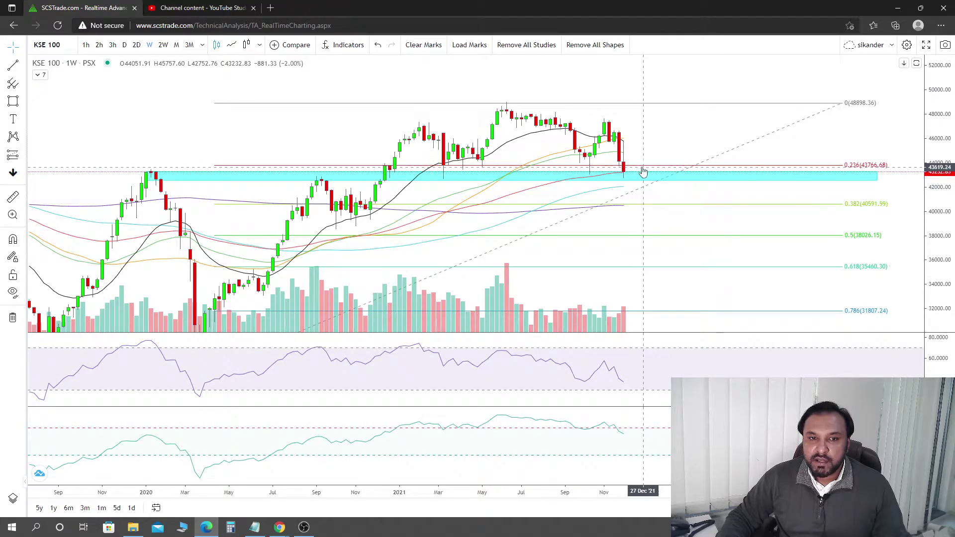
{"action": "left_click", "coordinate": [630, 176]}
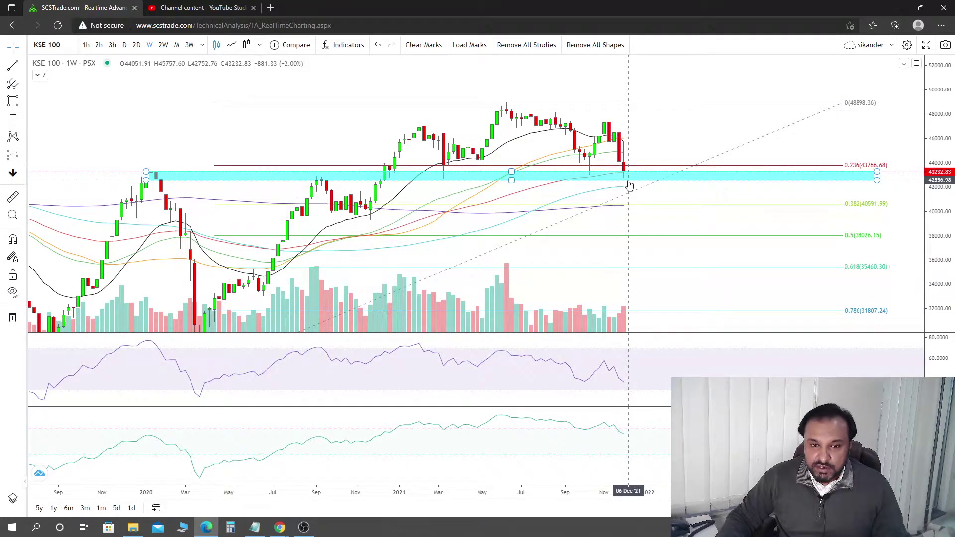
{"action": "scroll", "coordinate": [760, 204], "scroll_direction": "down", "scroll_amount": 5}
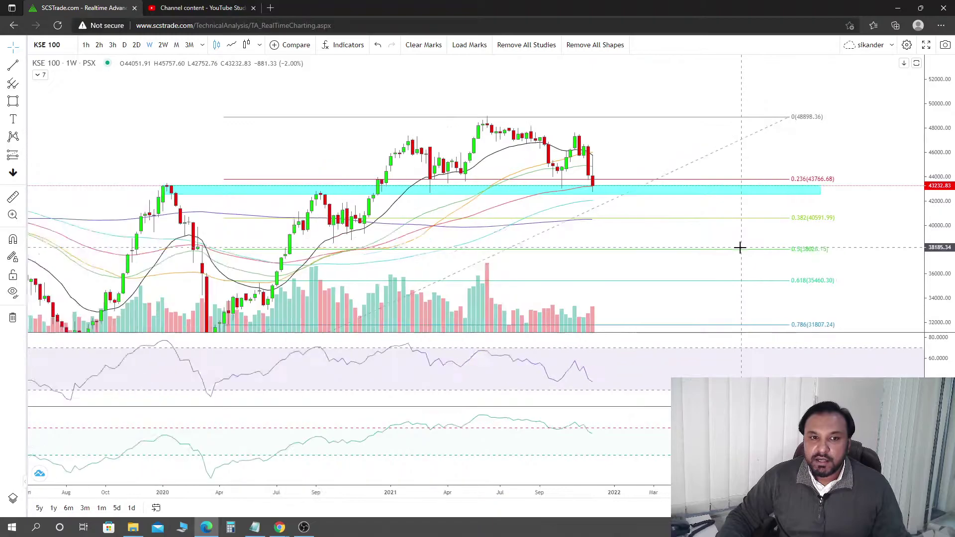
{"action": "left_click", "coordinate": [635, 179]}
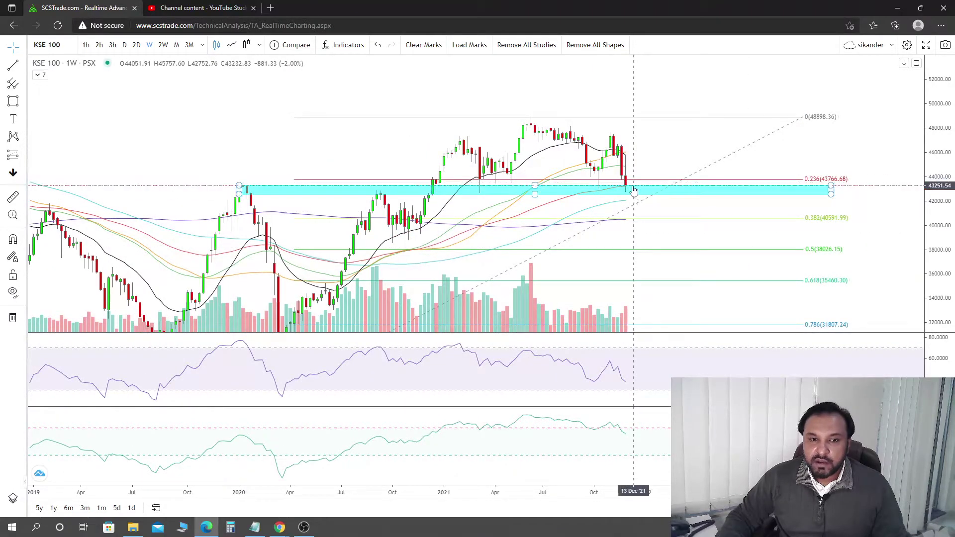
{"action": "left_click_drag", "start_coordinate": [656, 144], "coordinate": [741, 117]}
{"action": "scroll", "coordinate": [728, 213], "scroll_direction": "up", "scroll_amount": 2}
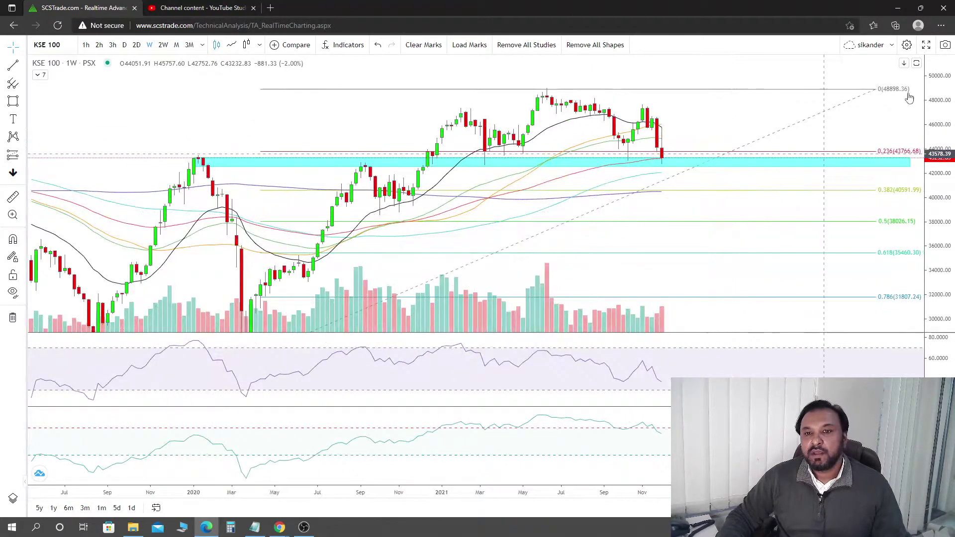
{"action": "left_click_drag", "start_coordinate": [946, 71], "coordinate": [944, 97]}
{"action": "left_click_drag", "start_coordinate": [784, 135], "coordinate": [693, 141]}
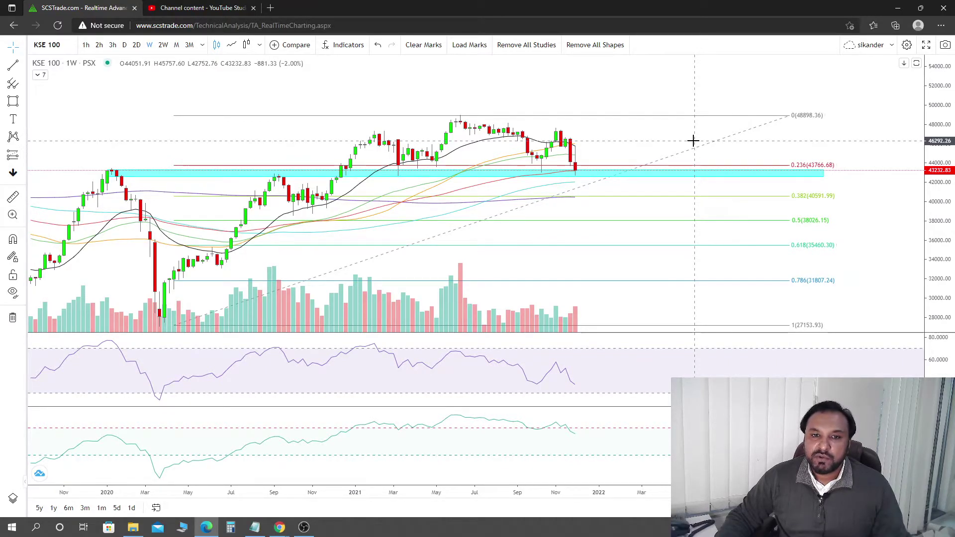
{"action": "left_click_drag", "start_coordinate": [603, 149], "coordinate": [680, 147]}
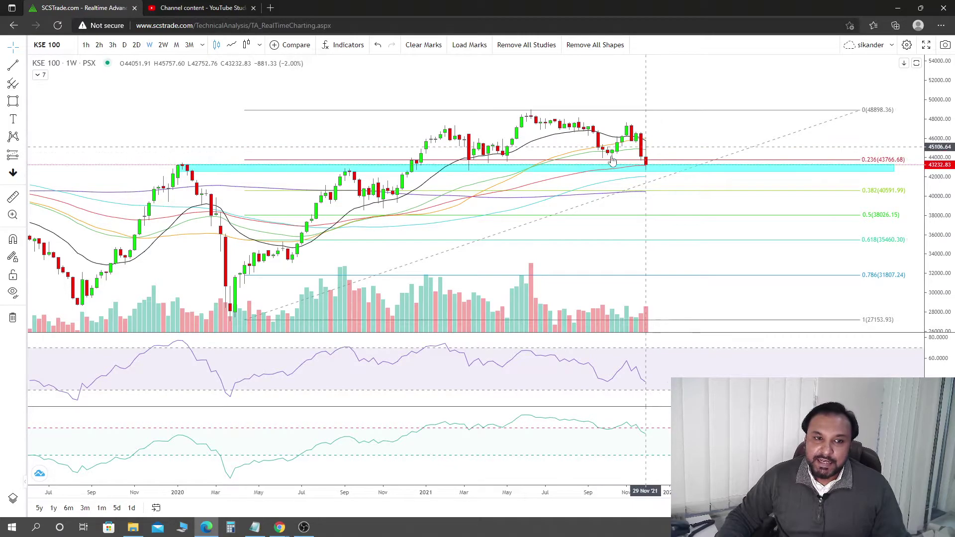
- Inspect the latest weekly candles against the rectangle zone and the 0.236 Fibonacci level, both close up and over the wider price history
{"action": "left_click", "coordinate": [650, 169]}
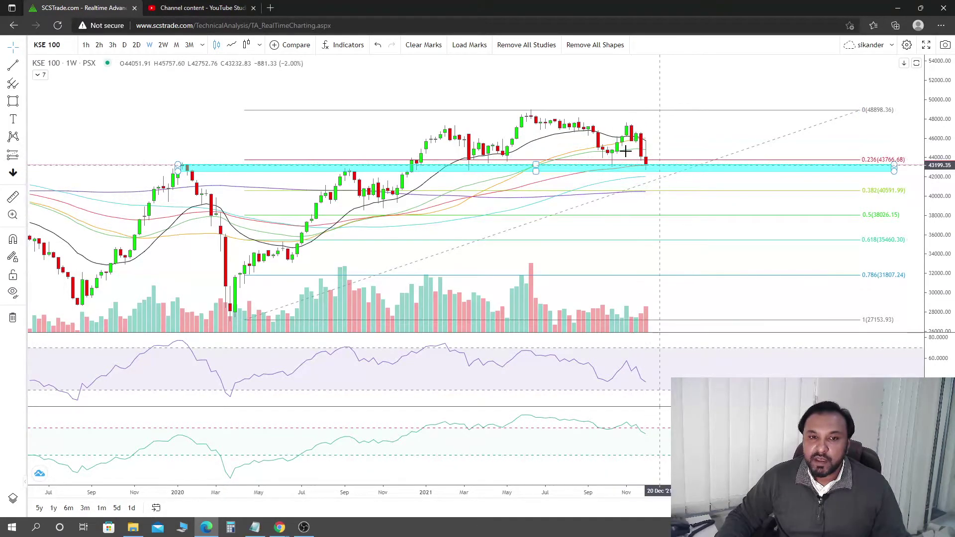
{"action": "left_click_drag", "start_coordinate": [678, 140], "coordinate": [735, 134]}
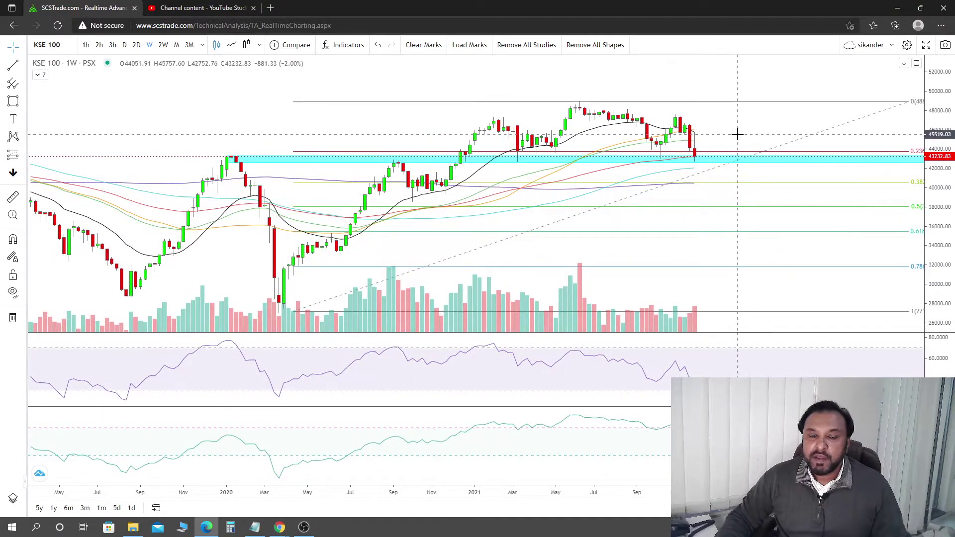
{"action": "scroll", "coordinate": [737, 156], "scroll_direction": "up", "scroll_amount": 2}
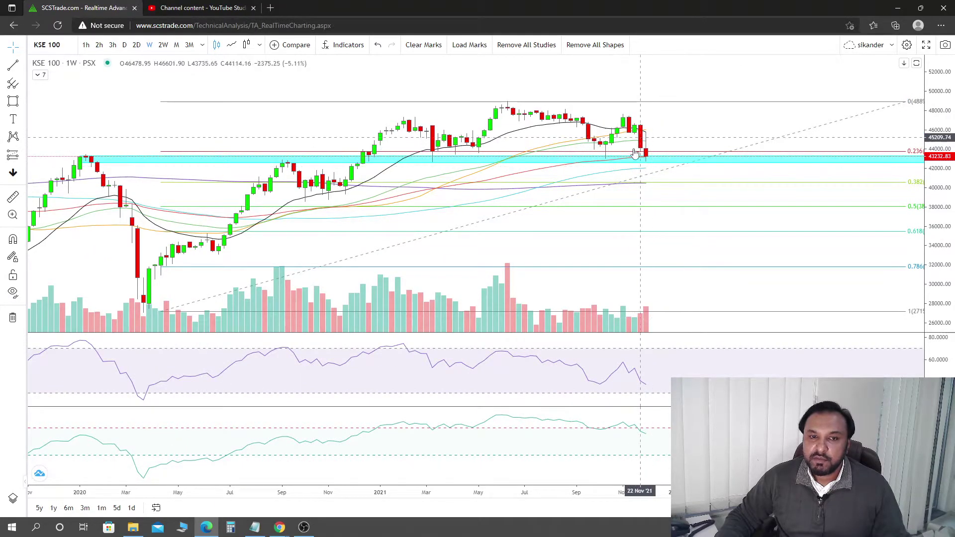
{"action": "left_click_drag", "start_coordinate": [937, 235], "coordinate": [938, 131]}
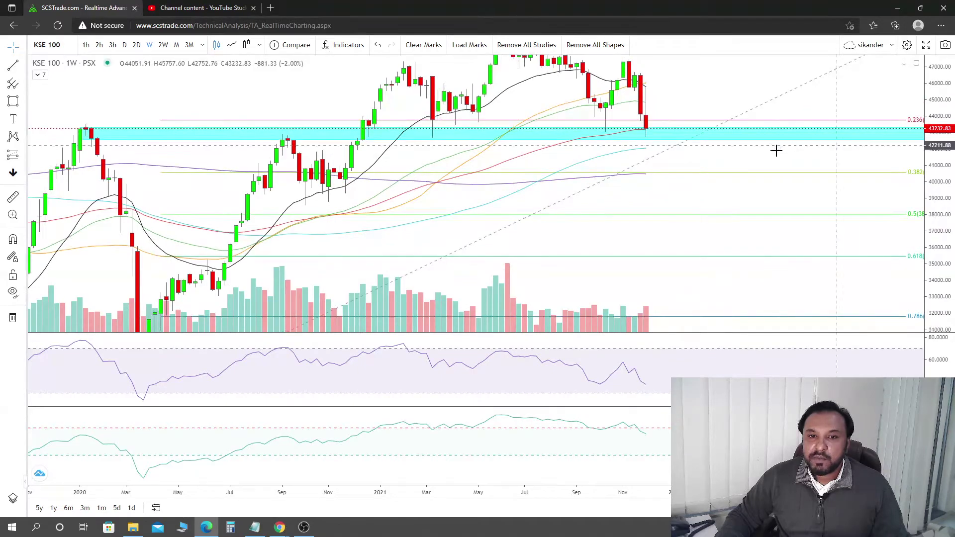
{"action": "left_click_drag", "start_coordinate": [745, 163], "coordinate": [800, 223]}
{"action": "scroll", "coordinate": [685, 194], "scroll_direction": "up", "scroll_amount": 2}
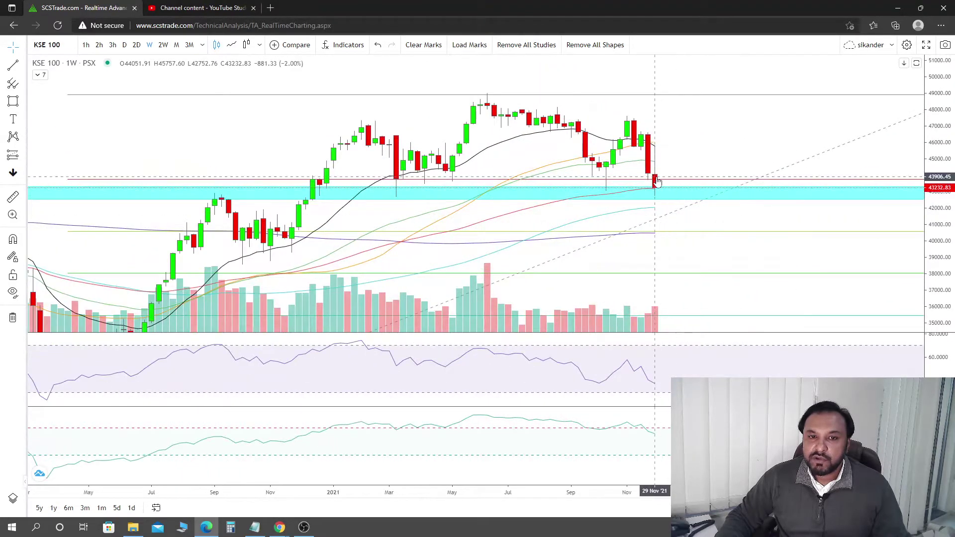
{"action": "scroll", "coordinate": [718, 149], "scroll_direction": "down", "scroll_amount": 5}
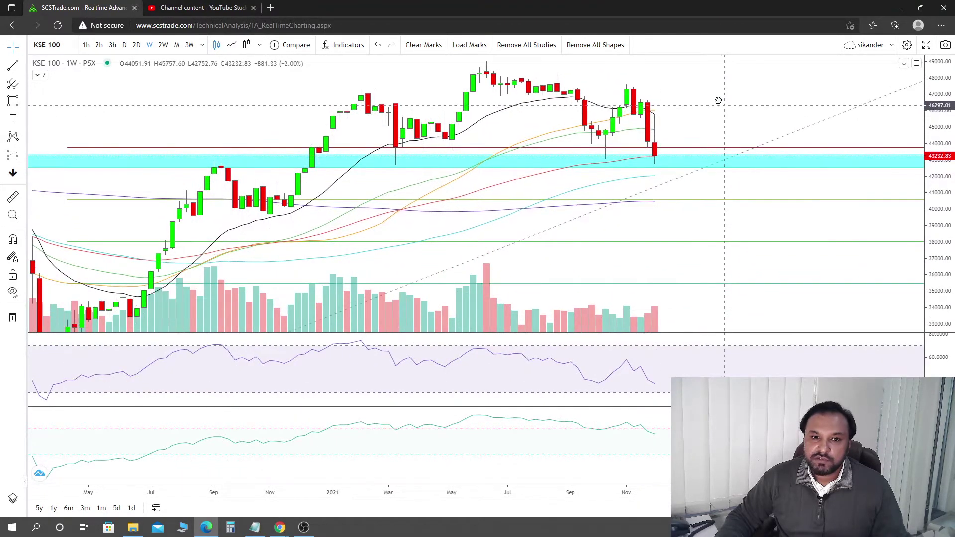
{"action": "left_click_drag", "start_coordinate": [945, 91], "coordinate": [930, 206]}
{"action": "left_click_drag", "start_coordinate": [806, 192], "coordinate": [726, 178]}
{"action": "left_click", "coordinate": [663, 159]}
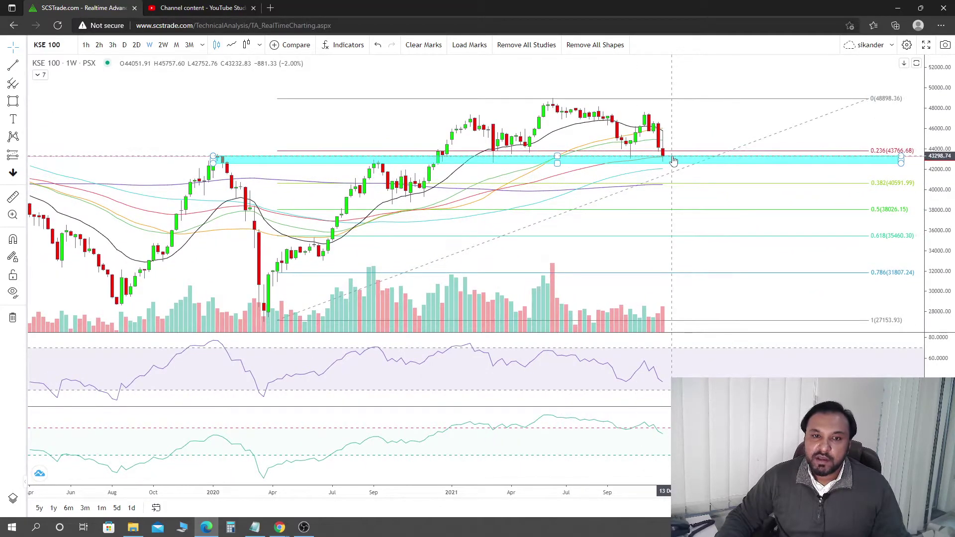
{"action": "left_click", "coordinate": [665, 154]}
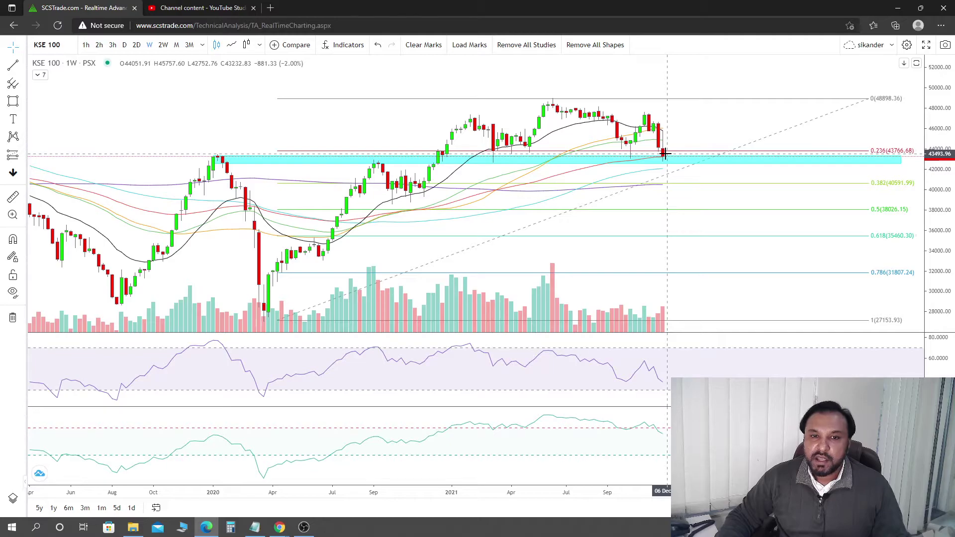
{"action": "left_click_drag", "start_coordinate": [684, 128], "coordinate": [655, 125]}
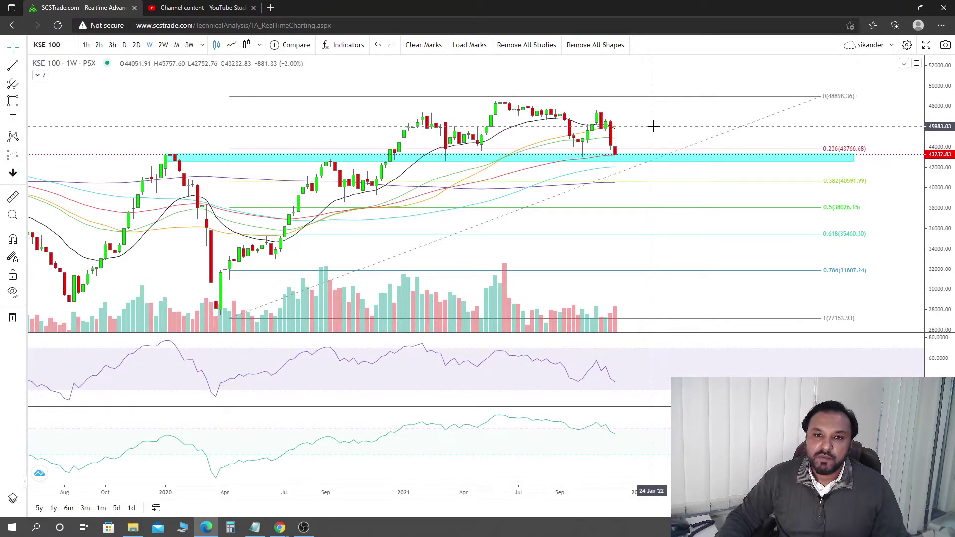
{"action": "left_click_drag", "start_coordinate": [646, 128], "coordinate": [731, 123]}
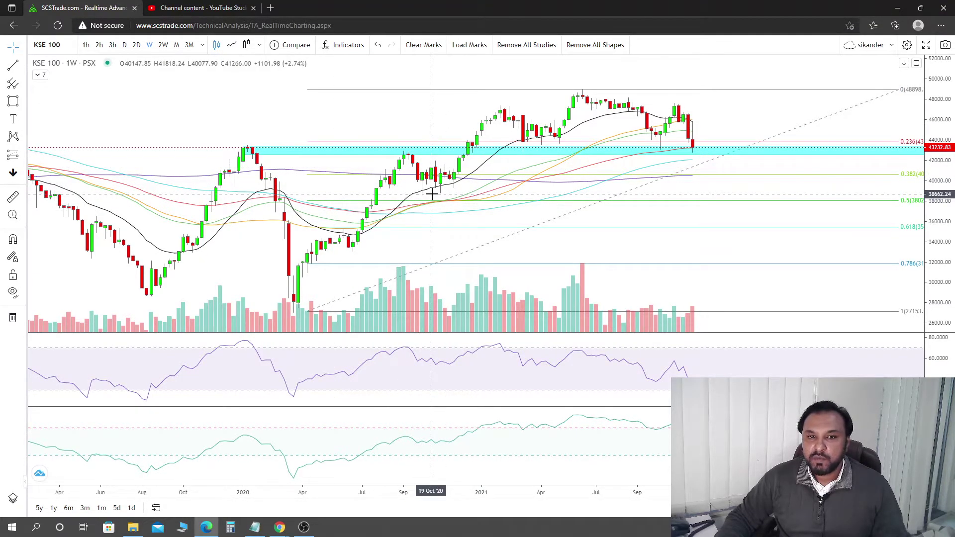
{"action": "left_click", "coordinate": [699, 155]}
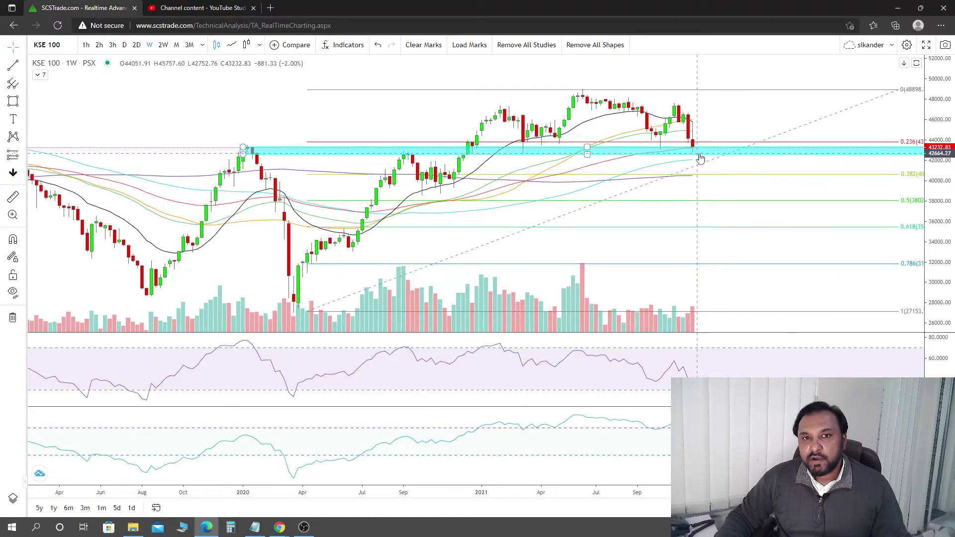
{"action": "left_click", "coordinate": [696, 157]}
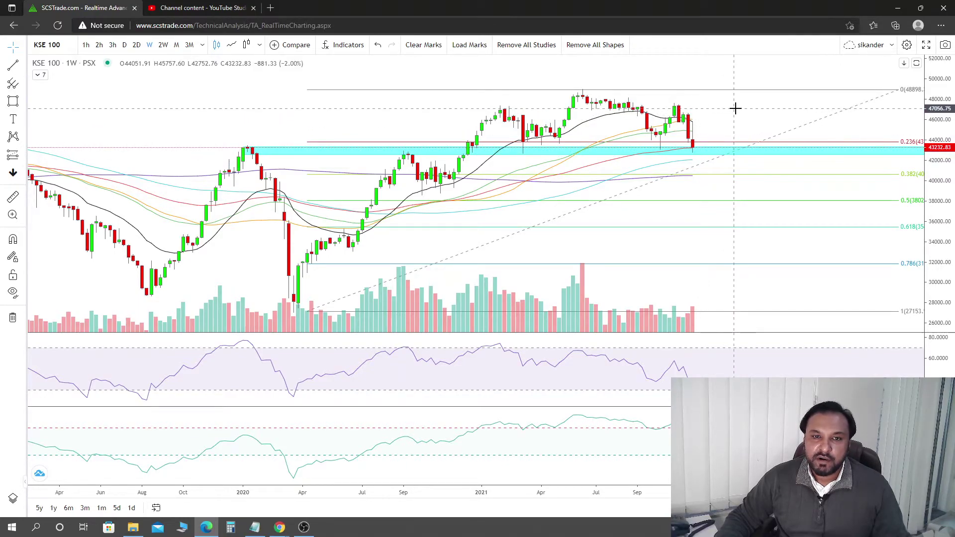
{"action": "left_click_drag", "start_coordinate": [731, 107], "coordinate": [704, 110]}
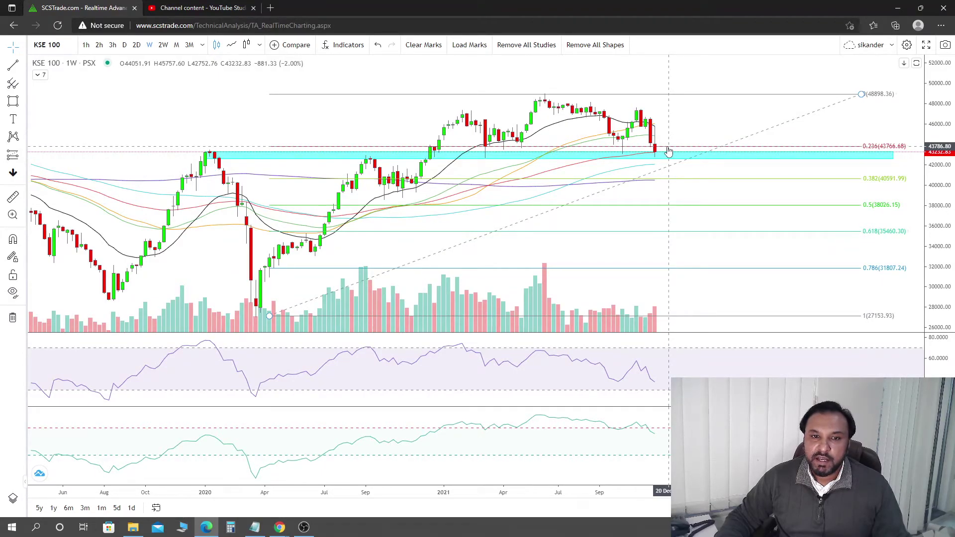
- Review the latest candle's position relative to the rectangle zone, the moving averages and the 0.382 level beneath it
{"action": "scroll", "coordinate": [724, 155], "scroll_direction": "down", "scroll_amount": 3}
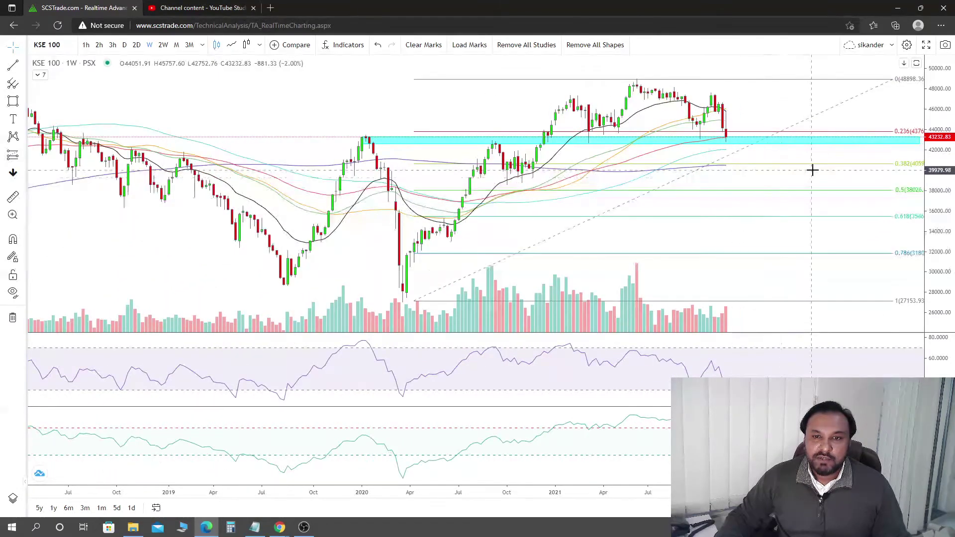
{"action": "left_click_drag", "start_coordinate": [797, 171], "coordinate": [749, 179]}
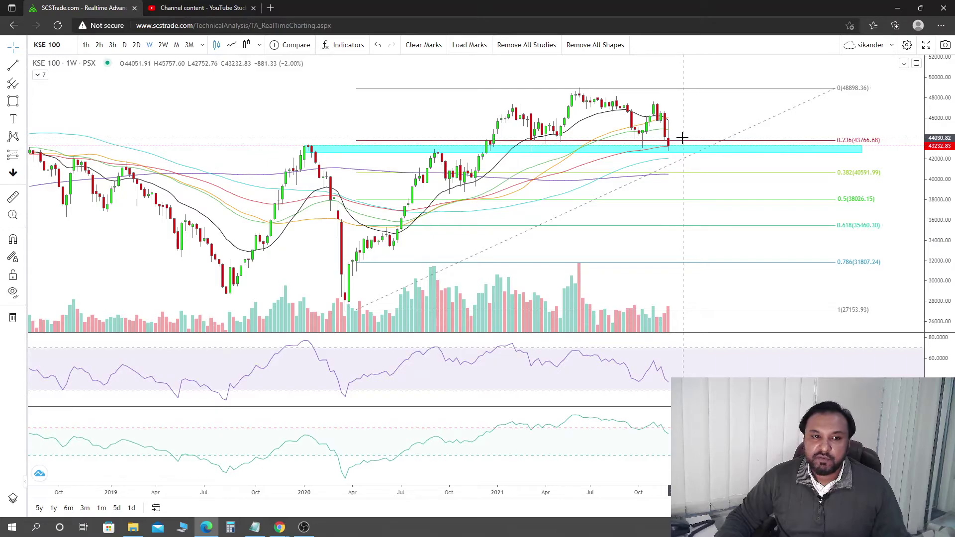
{"action": "left_click_drag", "start_coordinate": [765, 187], "coordinate": [814, 173]}
{"action": "scroll", "coordinate": [759, 254], "scroll_direction": "up", "scroll_amount": 3}
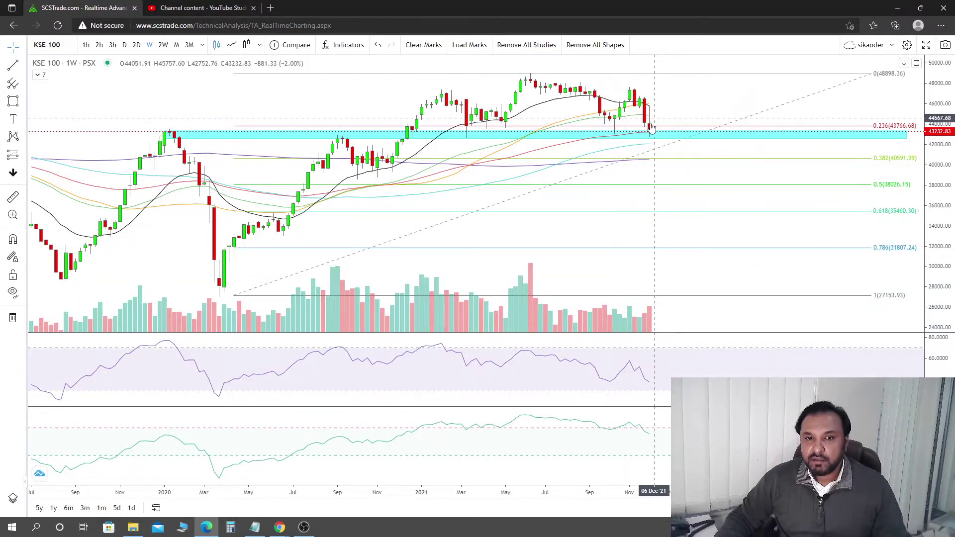
{"action": "left_click_drag", "start_coordinate": [689, 109], "coordinate": [692, 145]}
{"action": "left_click_drag", "start_coordinate": [946, 250], "coordinate": [945, 156]}
{"action": "left_click_drag", "start_coordinate": [728, 177], "coordinate": [857, 241]}
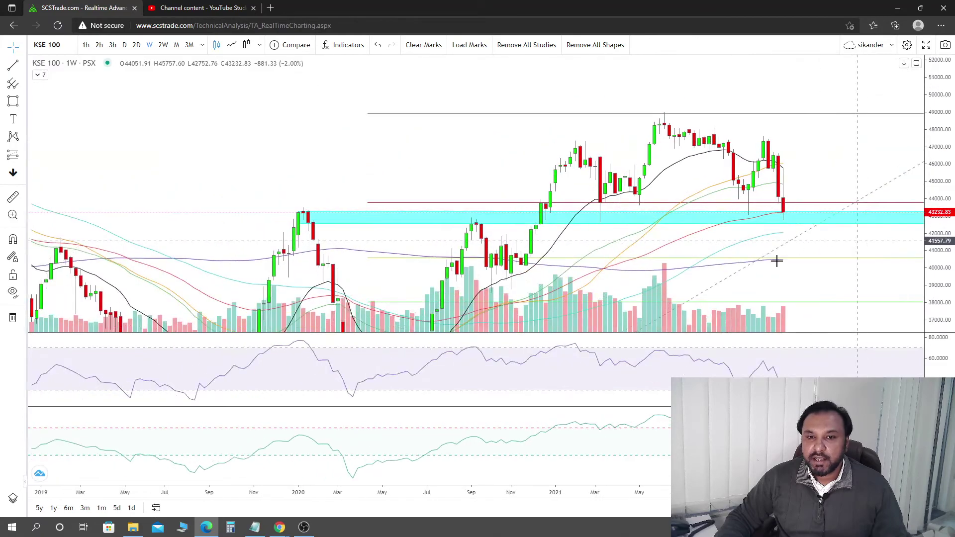
{"action": "scroll", "coordinate": [775, 244], "scroll_direction": "up", "scroll_amount": 3}
{"action": "left_click", "coordinate": [739, 215]}
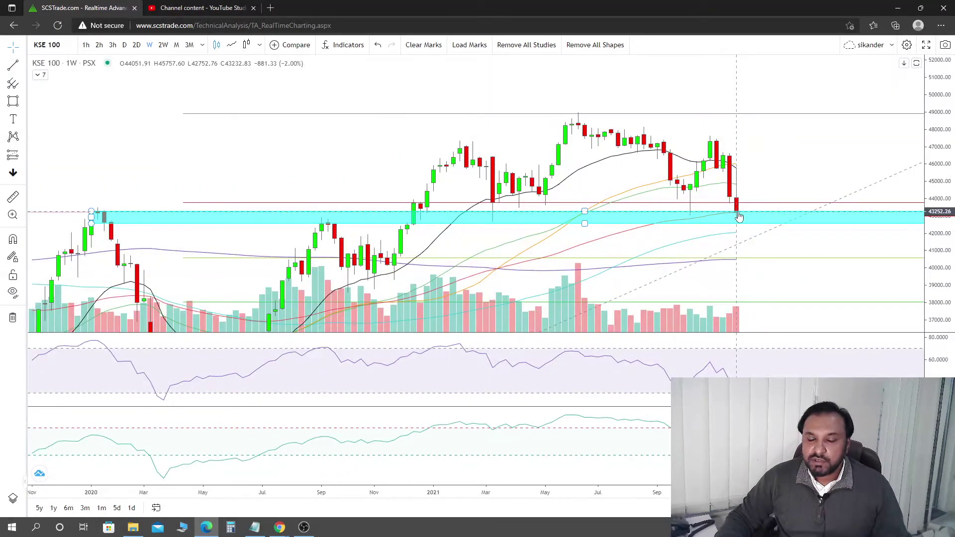
{"action": "left_click", "coordinate": [738, 208]}
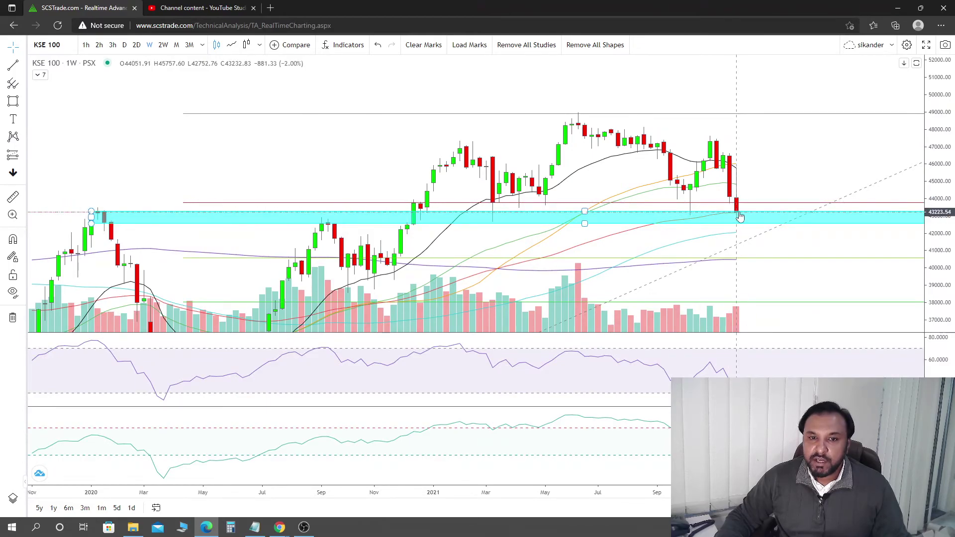
{"action": "left_click_drag", "start_coordinate": [783, 177], "coordinate": [741, 150]}
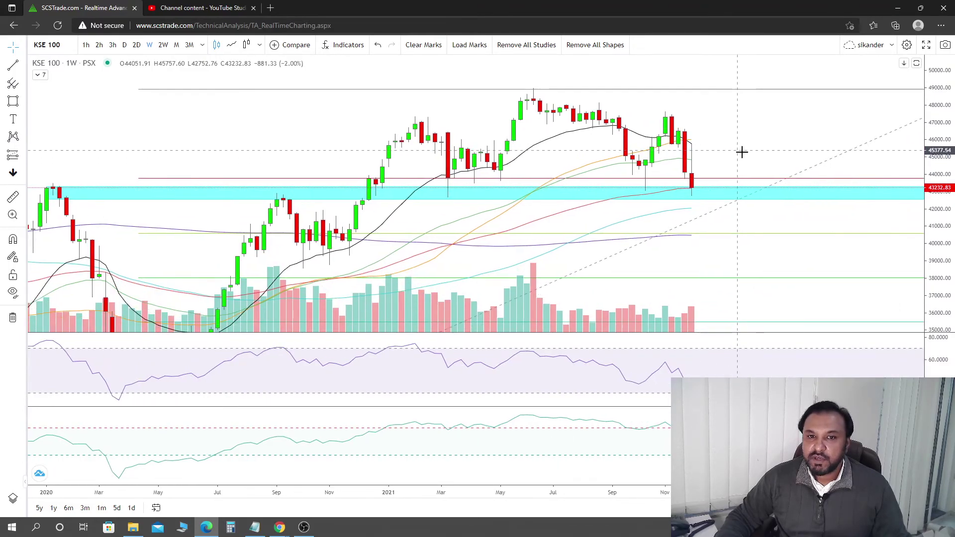
{"action": "left_click_drag", "start_coordinate": [791, 216], "coordinate": [748, 206]}
{"action": "scroll", "coordinate": [747, 206], "scroll_direction": "down", "scroll_amount": 3}
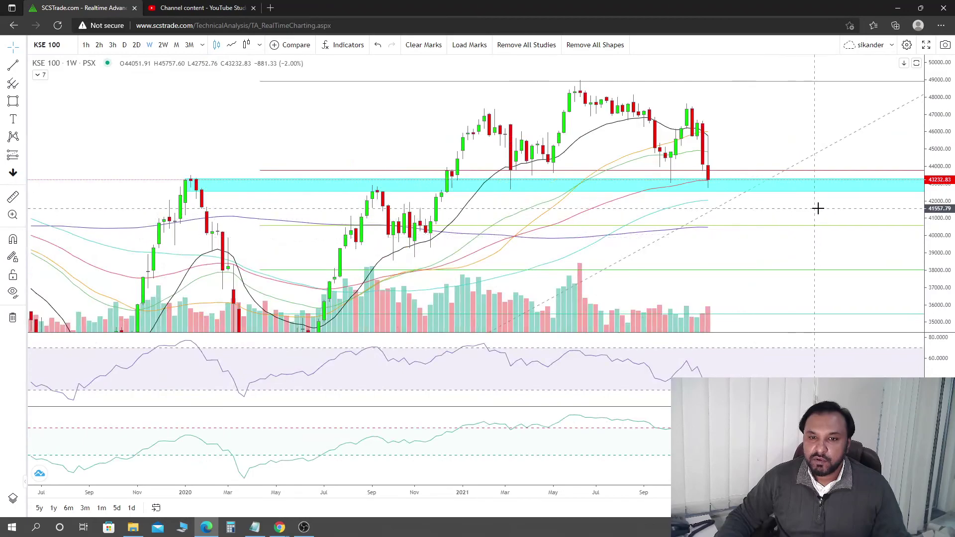